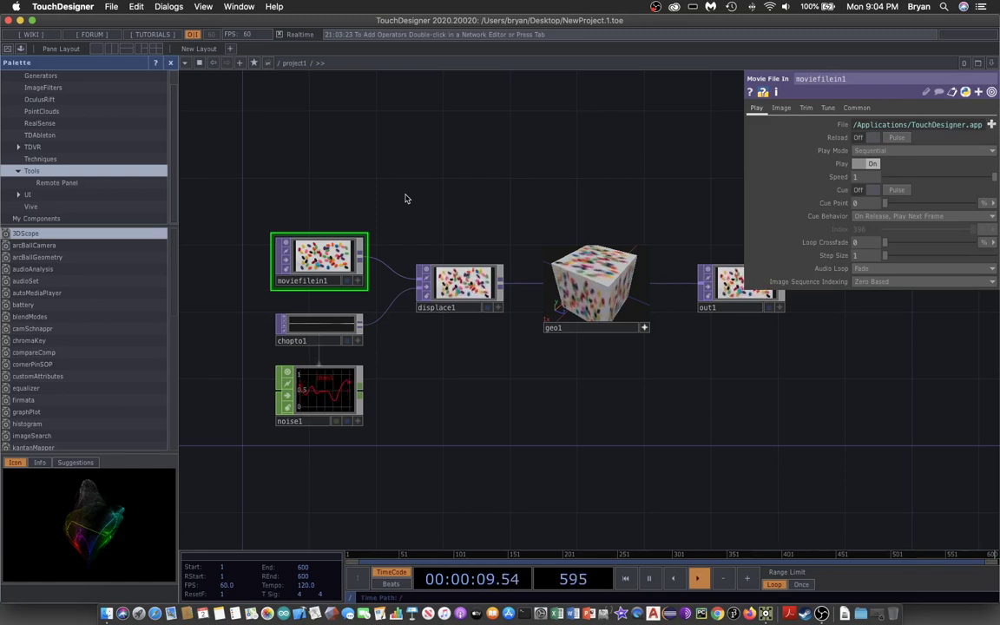
- Close the Palette and box-select moviefilein1, displace1, chopto1, noise1 and geo1
{"action": "left_click", "coordinate": [172, 62]}
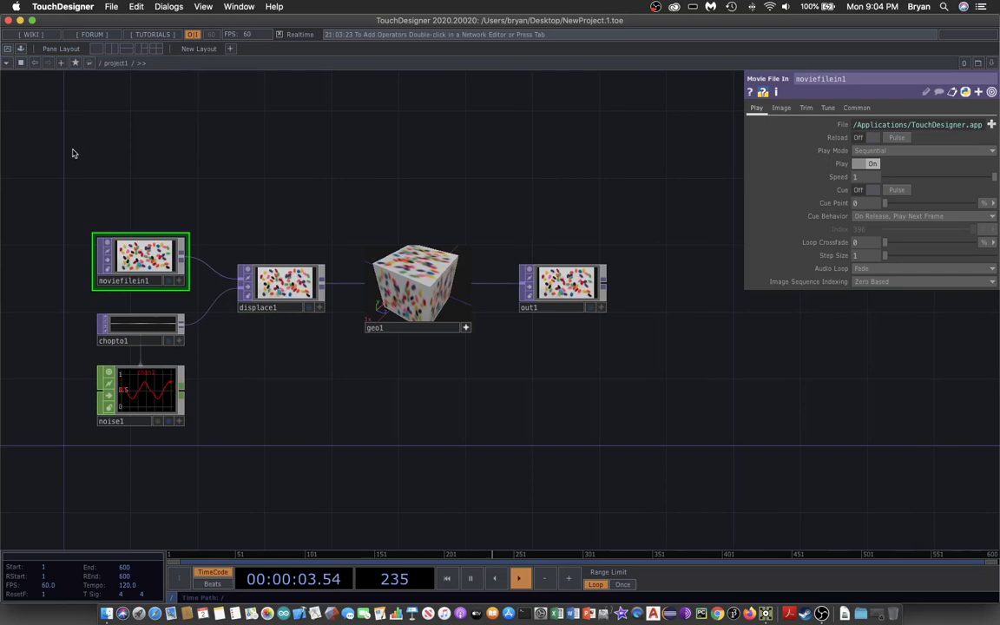
{"action": "left_click_drag", "start_coordinate": [73, 153], "coordinate": [466, 475]}
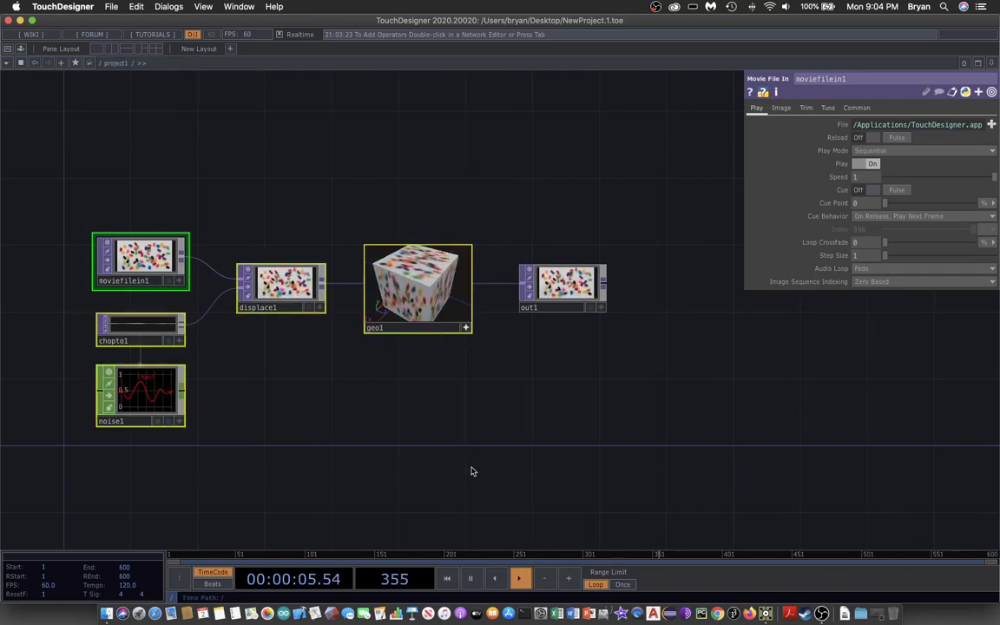
- Delete every node except out1, then create and save into a project folder named Play3D001
{"action": "key", "text": "Delete"}
{"action": "left_click", "coordinate": [106, 6]}
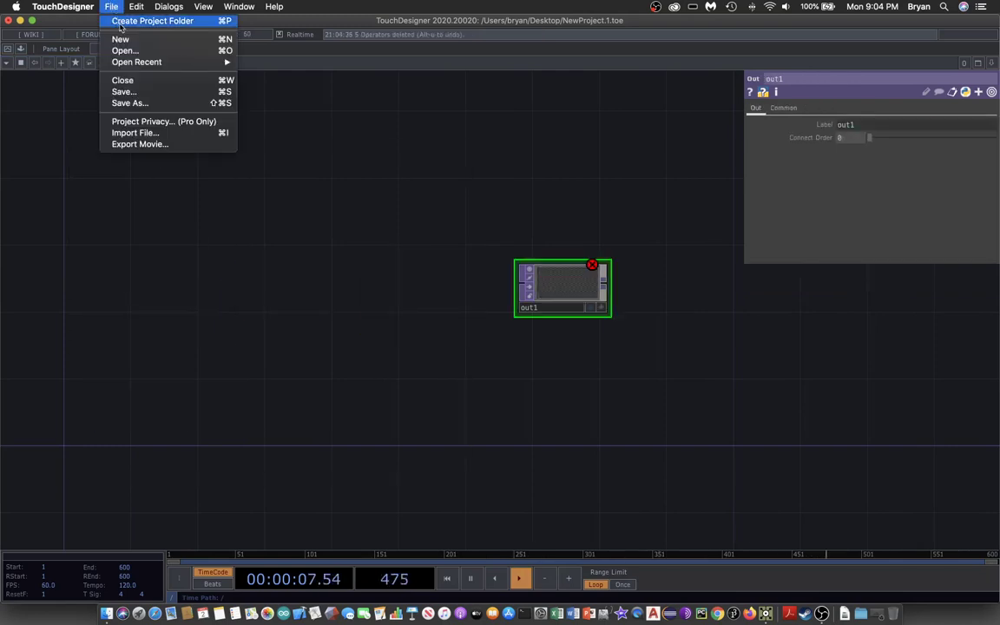
{"action": "left_click", "coordinate": [120, 24]}
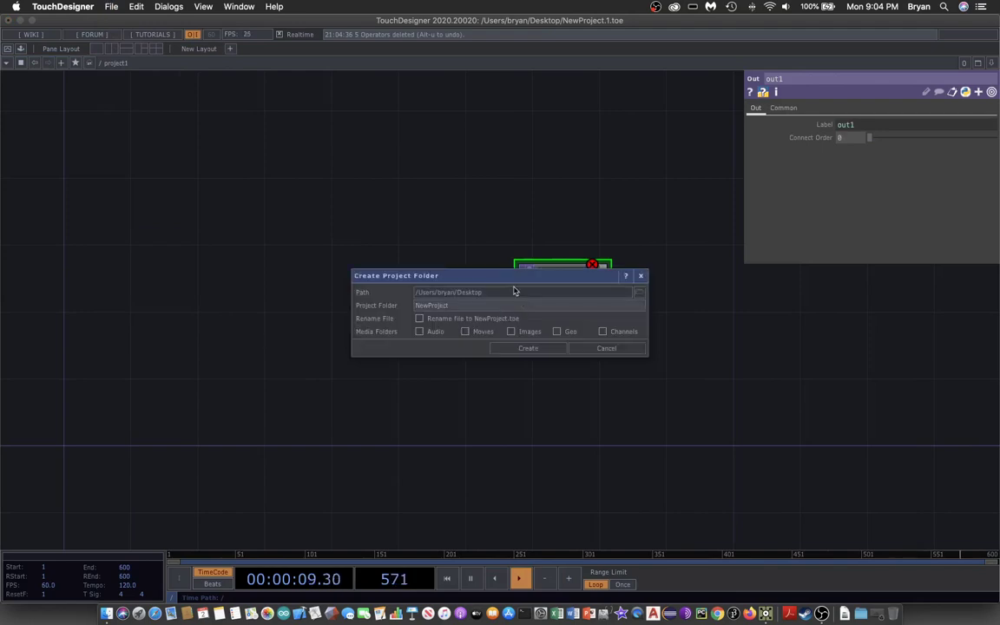
{"action": "left_click_drag", "start_coordinate": [504, 276], "coordinate": [351, 196]}
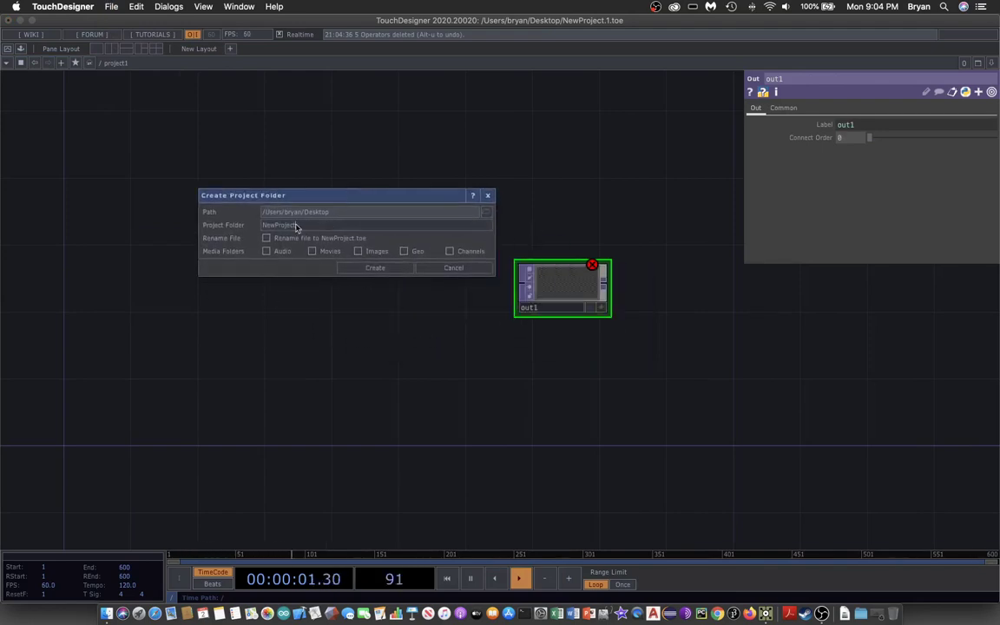
{"action": "left_click_drag", "start_coordinate": [296, 226], "coordinate": [258, 226]}
{"action": "type", "text": "Play3D001"}
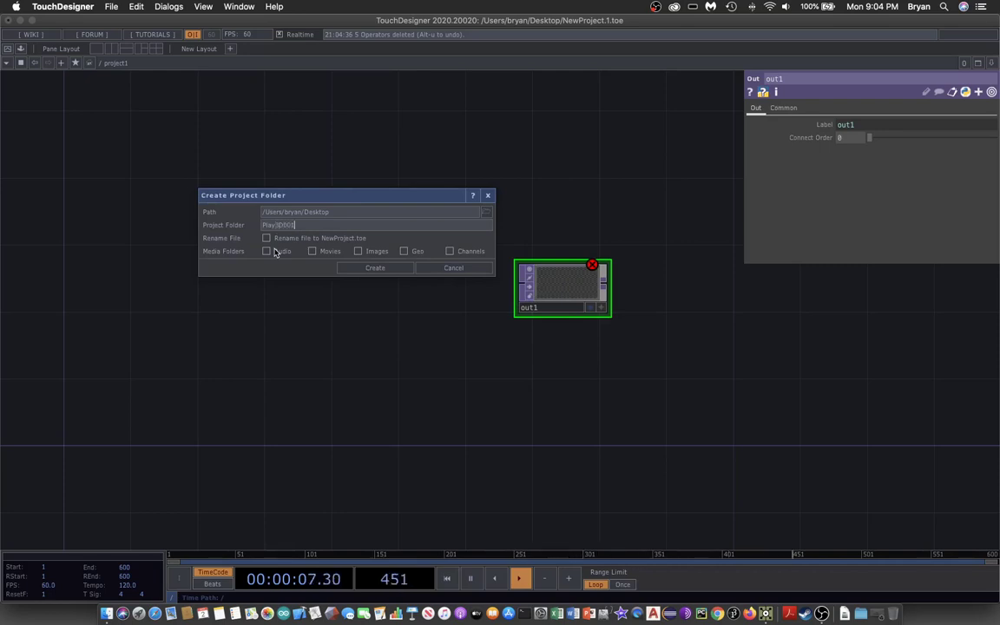
{"action": "key", "text": "Return"}
{"action": "left_click", "coordinate": [384, 269]}
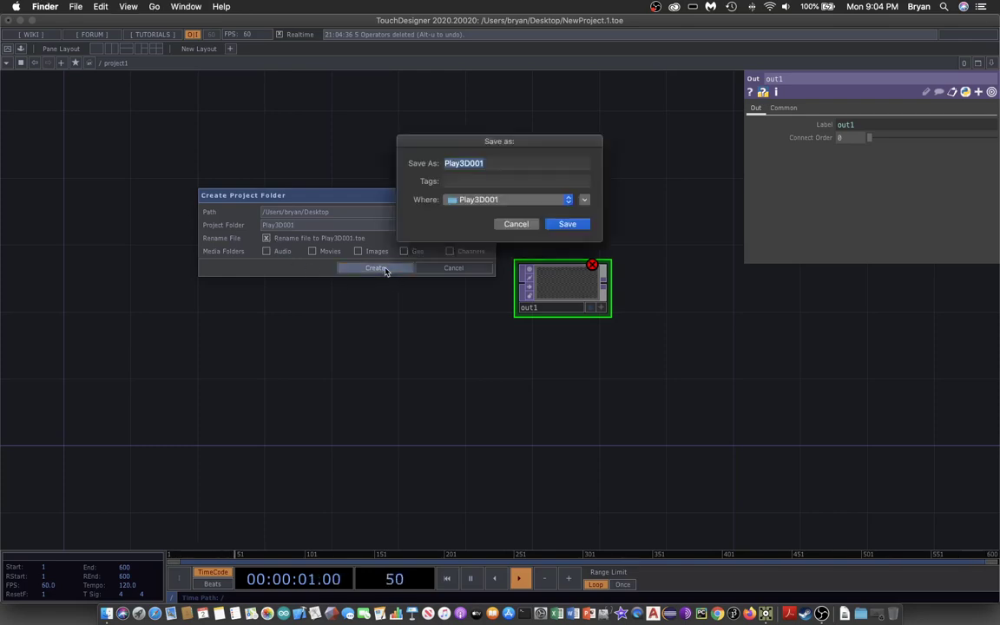
{"action": "left_click", "coordinate": [574, 224]}
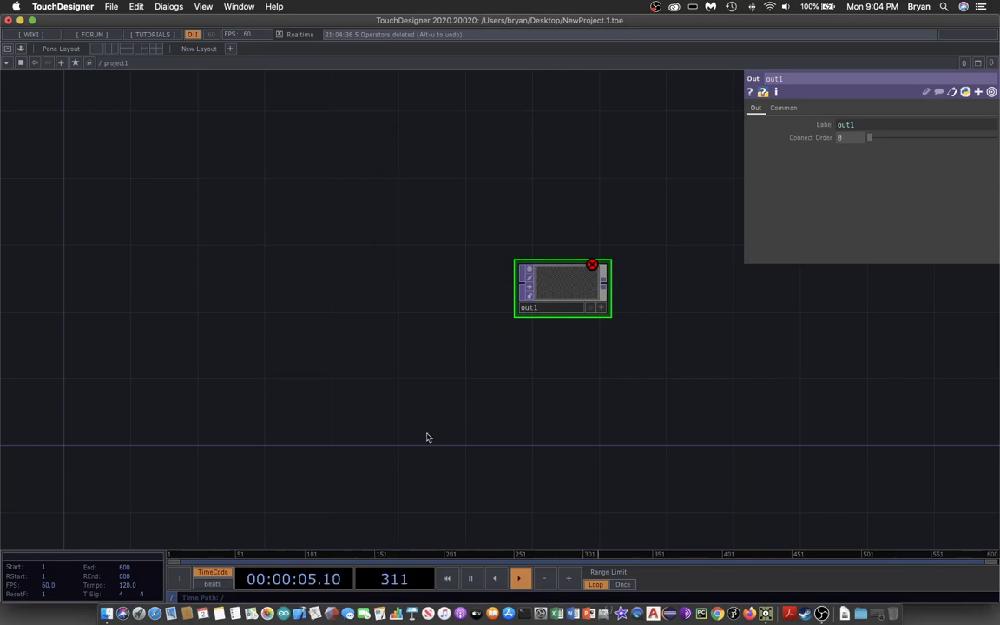
- Add a Geometry COMP, geo1, at the lower left of out1
{"action": "left_click_drag", "start_coordinate": [428, 436], "coordinate": [513, 452]}
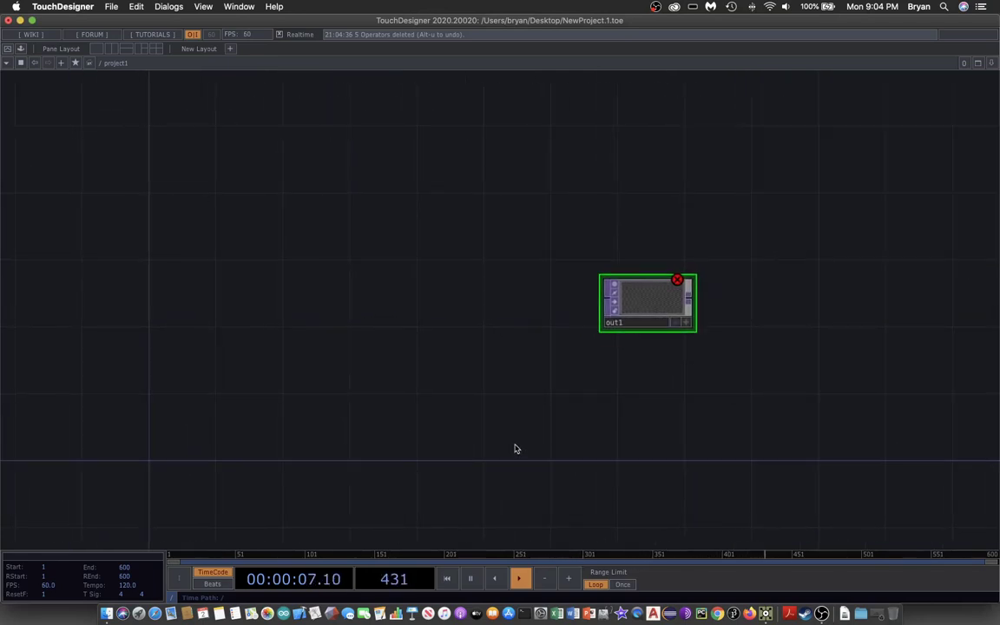
{"action": "left_click_drag", "start_coordinate": [406, 361], "coordinate": [423, 334]}
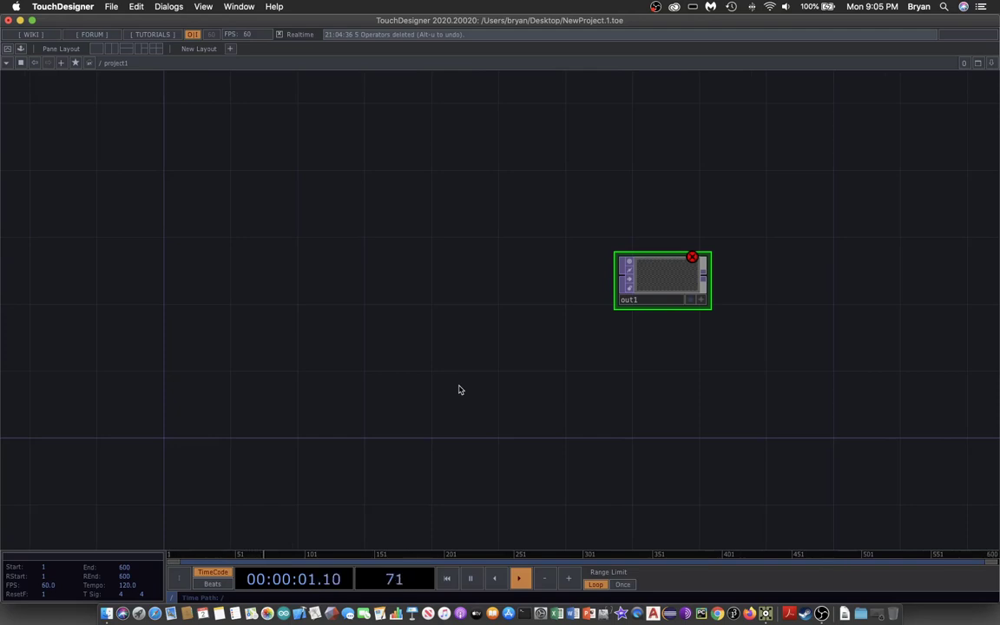
{"action": "key", "text": "Tab"}
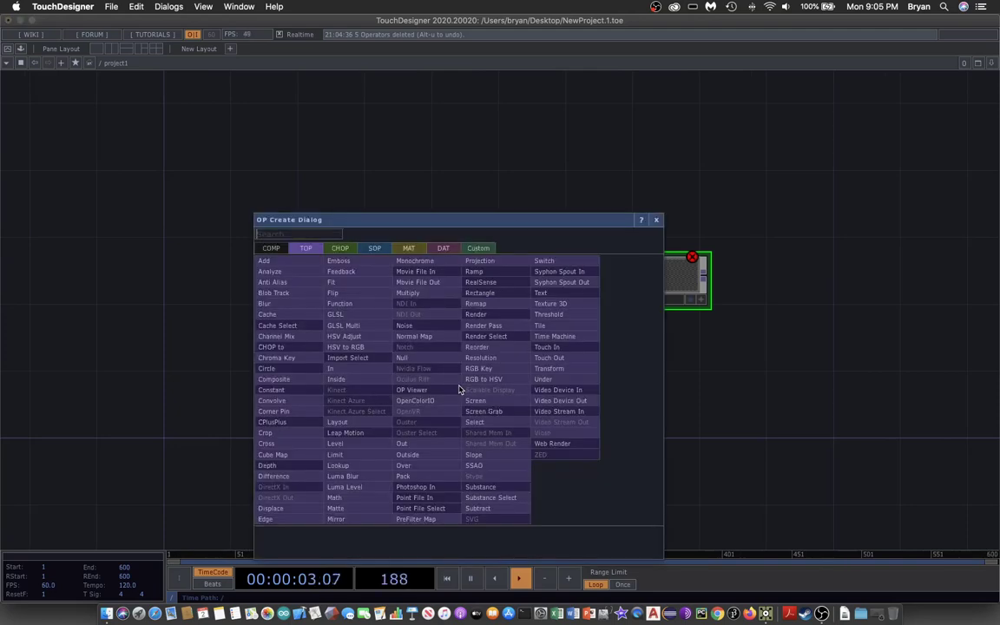
{"action": "left_click_drag", "start_coordinate": [392, 220], "coordinate": [506, 127]}
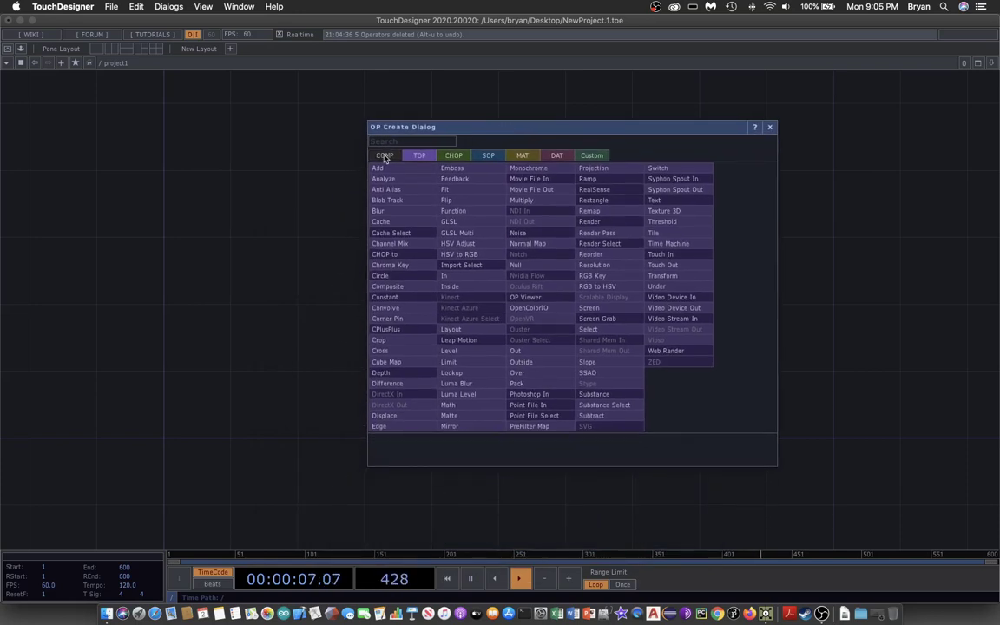
{"action": "left_click", "coordinate": [385, 155]}
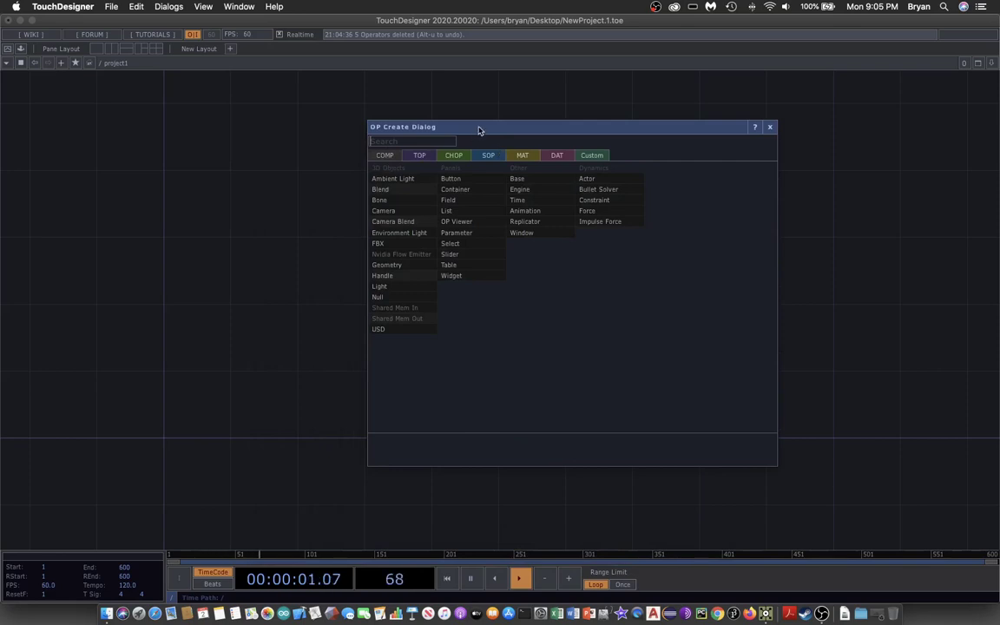
{"action": "left_click_drag", "start_coordinate": [477, 130], "coordinate": [584, 118]}
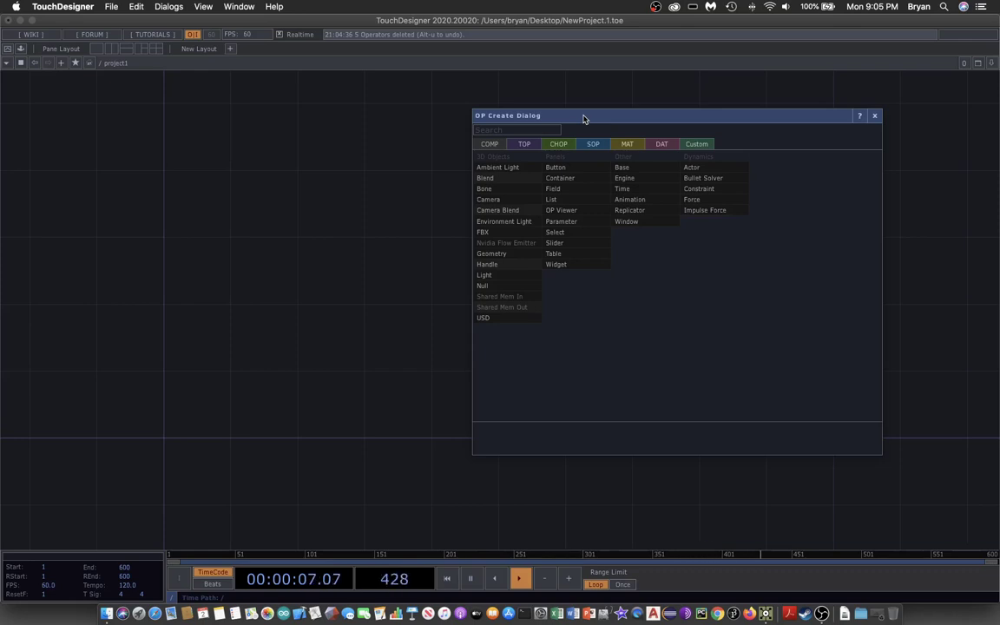
{"action": "left_click", "coordinate": [491, 254]}
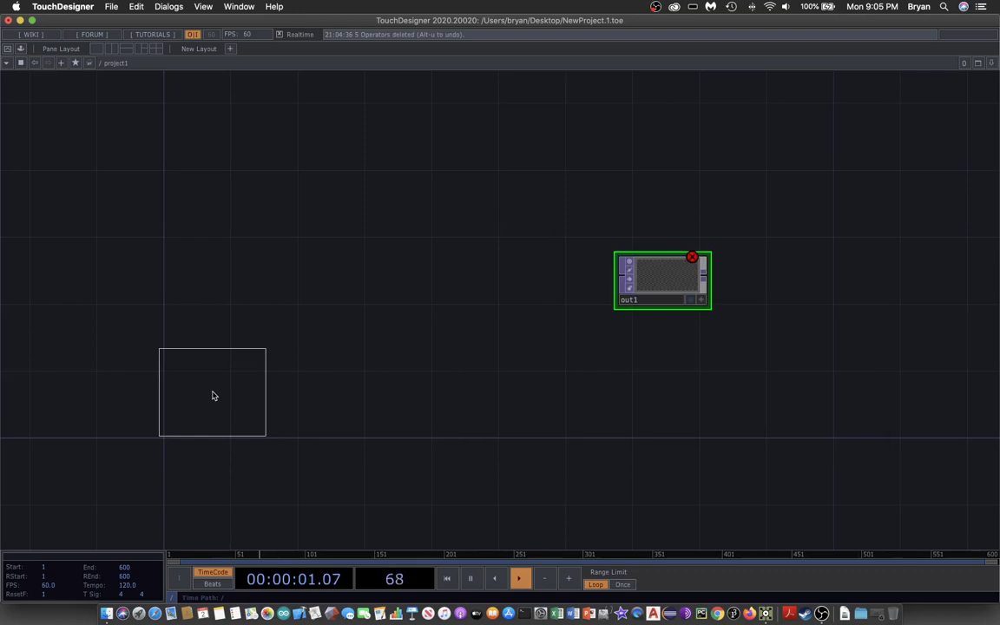
{"action": "left_click", "coordinate": [217, 396]}
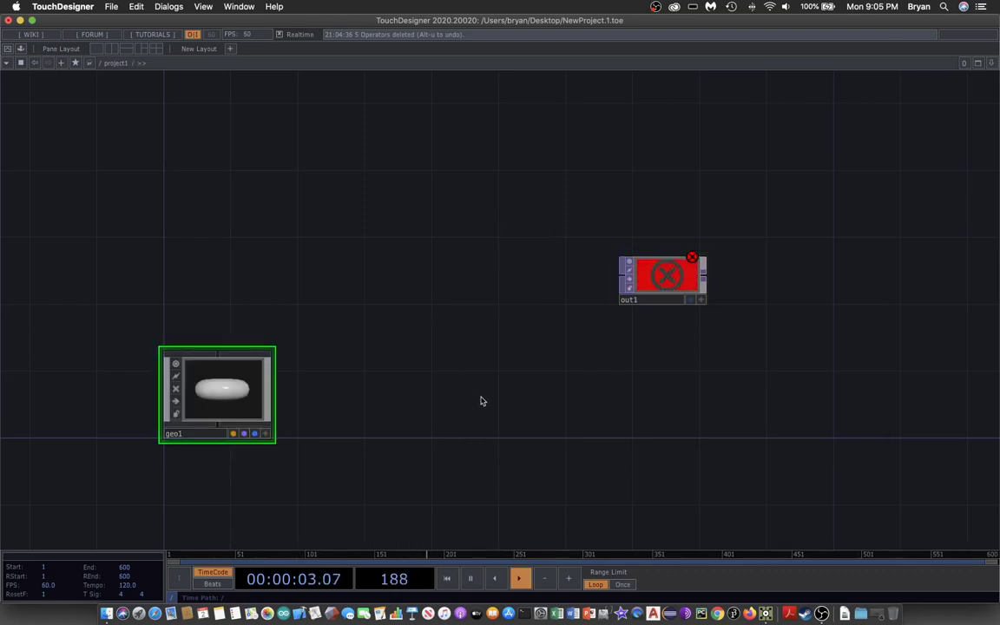
- Move out1 up-right and add a Light COMP, light1, to the right of geo1
{"action": "left_click_drag", "start_coordinate": [482, 401], "coordinate": [481, 368]}
{"action": "left_click_drag", "start_coordinate": [659, 260], "coordinate": [704, 201]}
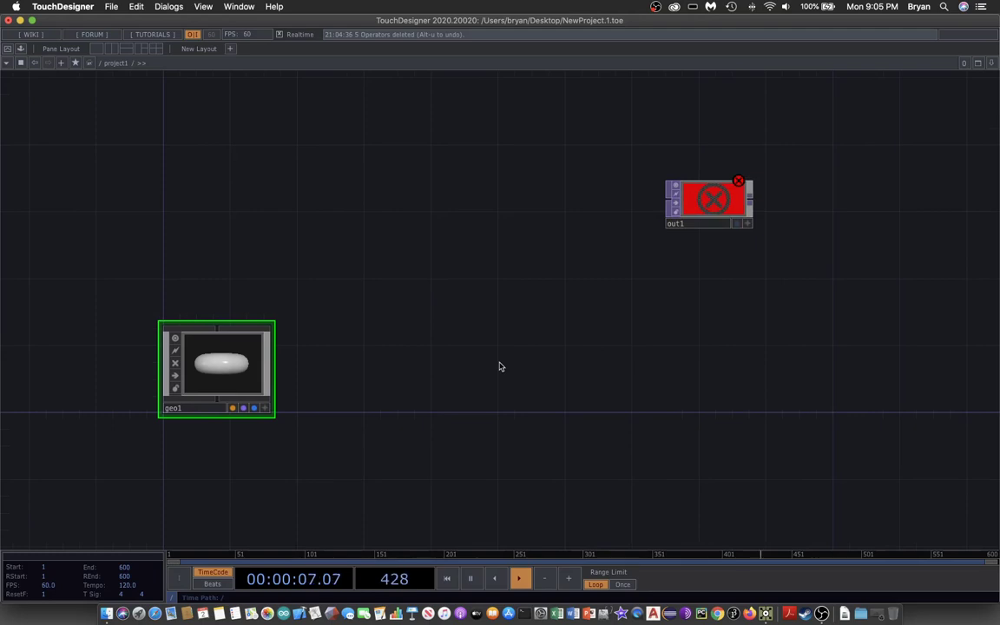
{"action": "key", "text": "Tab"}
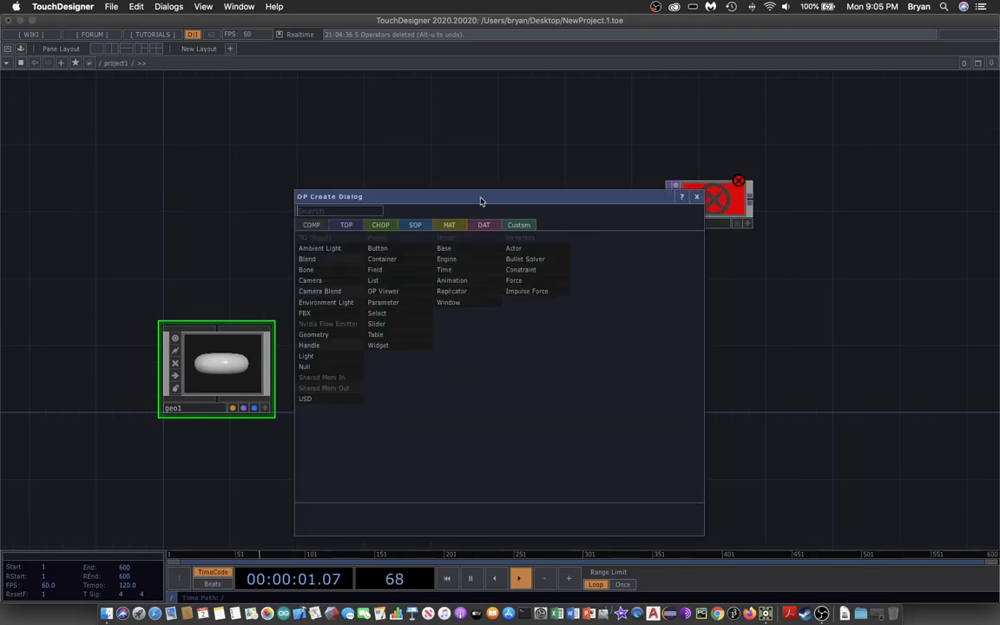
{"action": "left_click_drag", "start_coordinate": [481, 201], "coordinate": [587, 113]}
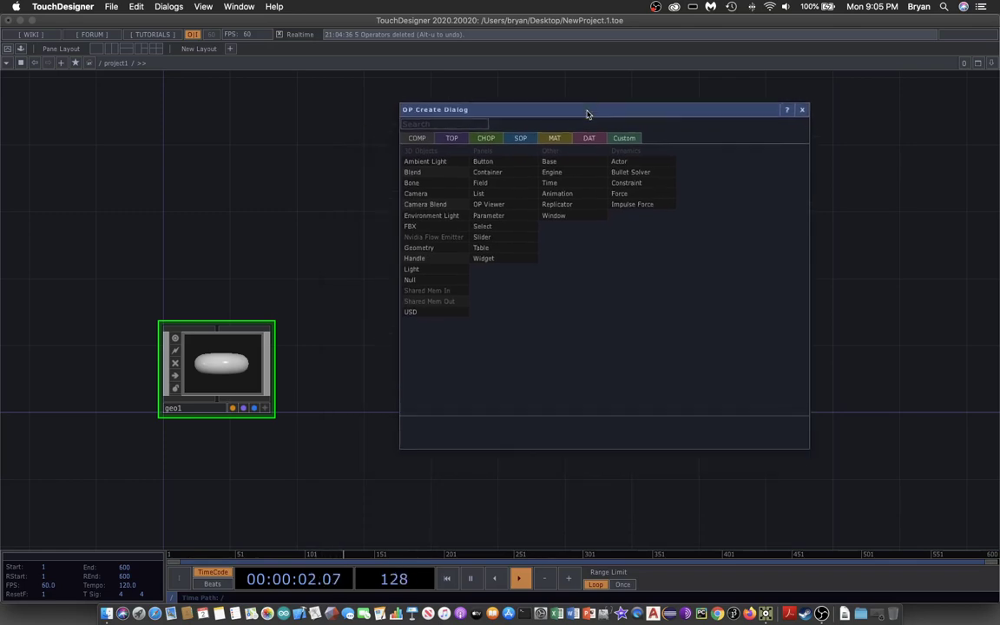
{"action": "left_click", "coordinate": [433, 269]}
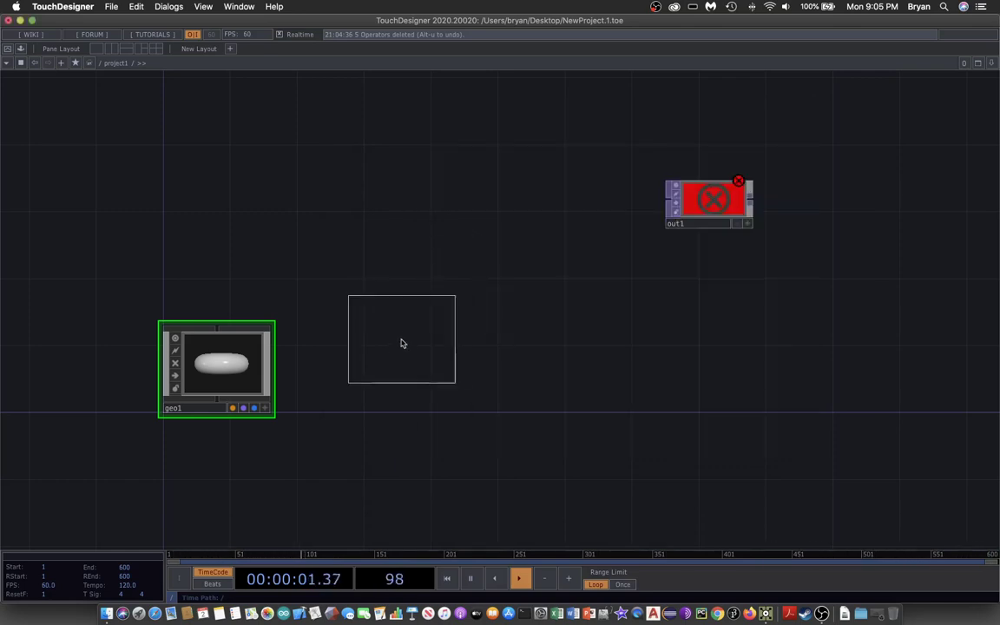
{"action": "left_click", "coordinate": [363, 373]}
{"action": "scroll", "coordinate": [564, 332], "scroll_direction": "down", "scroll_amount": 3}
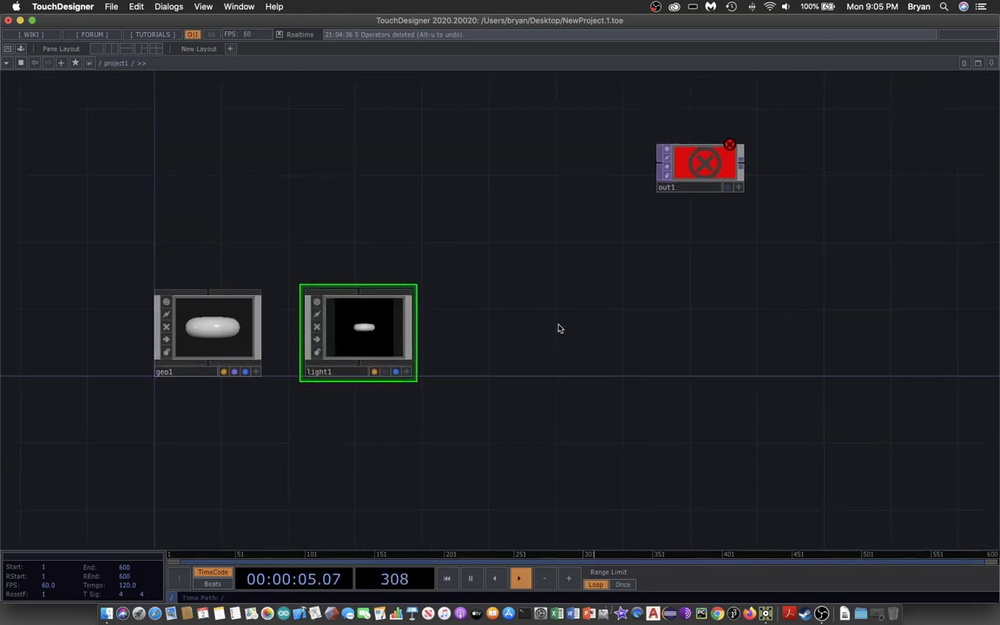
- Add a Camera COMP, cam1, right of light1, then select geo1, light1 and cam1 in turn
{"action": "key", "text": "Tab"}
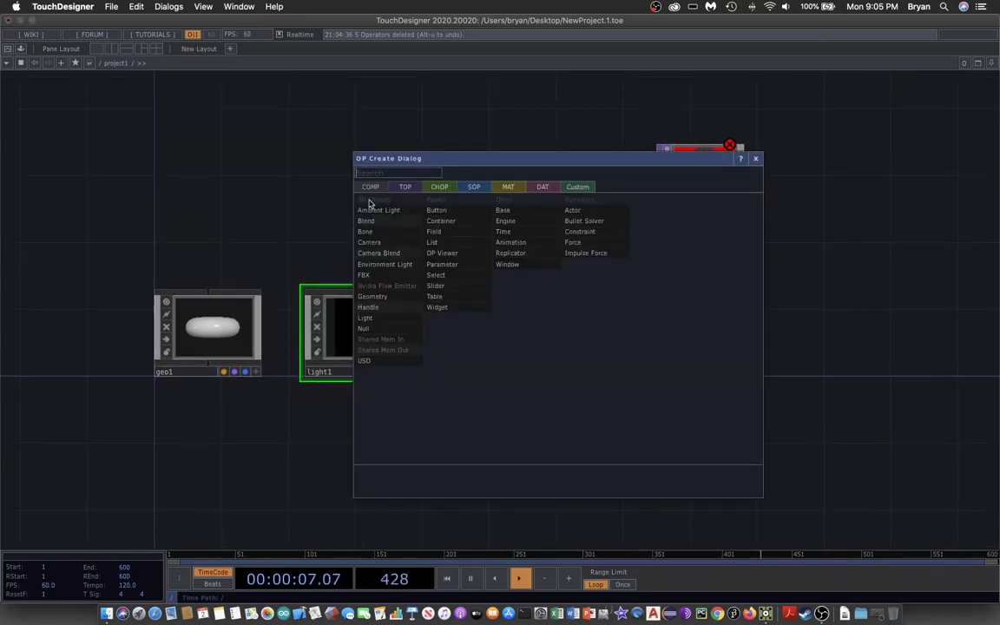
{"action": "left_click", "coordinate": [390, 243]}
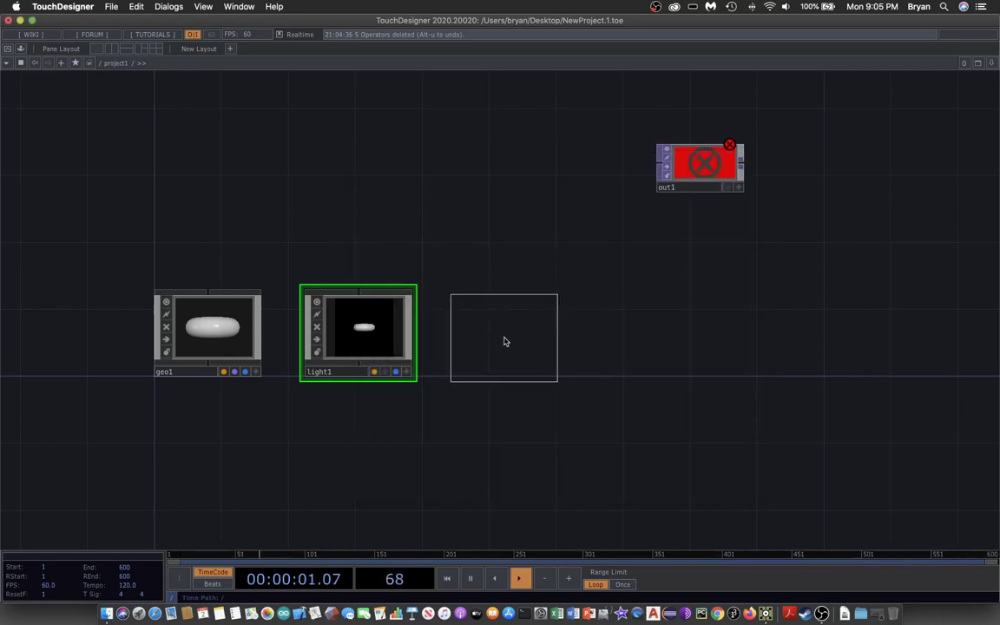
{"action": "left_click", "coordinate": [505, 338]}
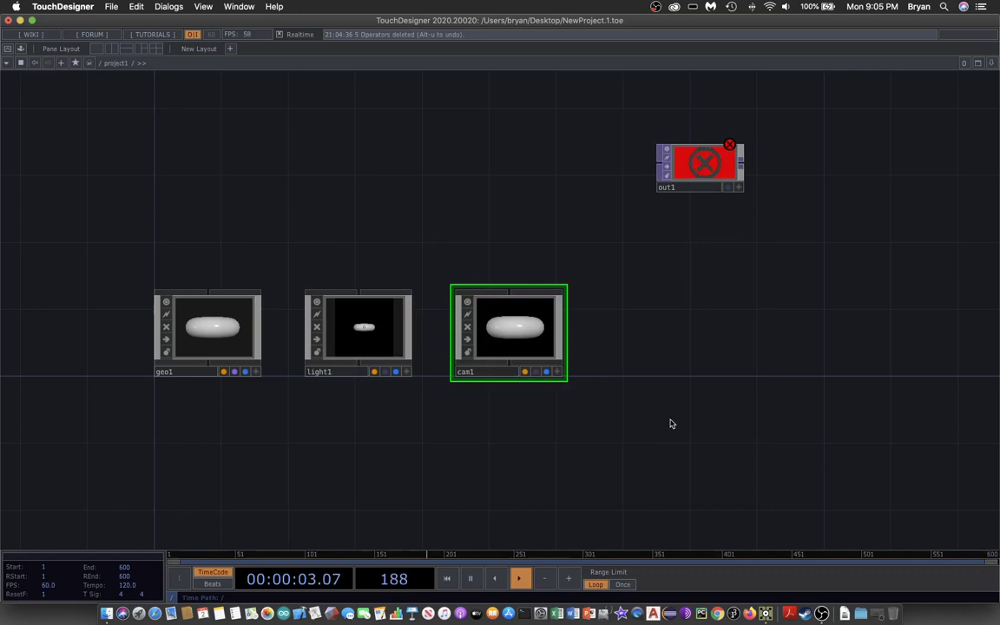
{"action": "scroll", "coordinate": [632, 353], "scroll_direction": "down", "scroll_amount": 3}
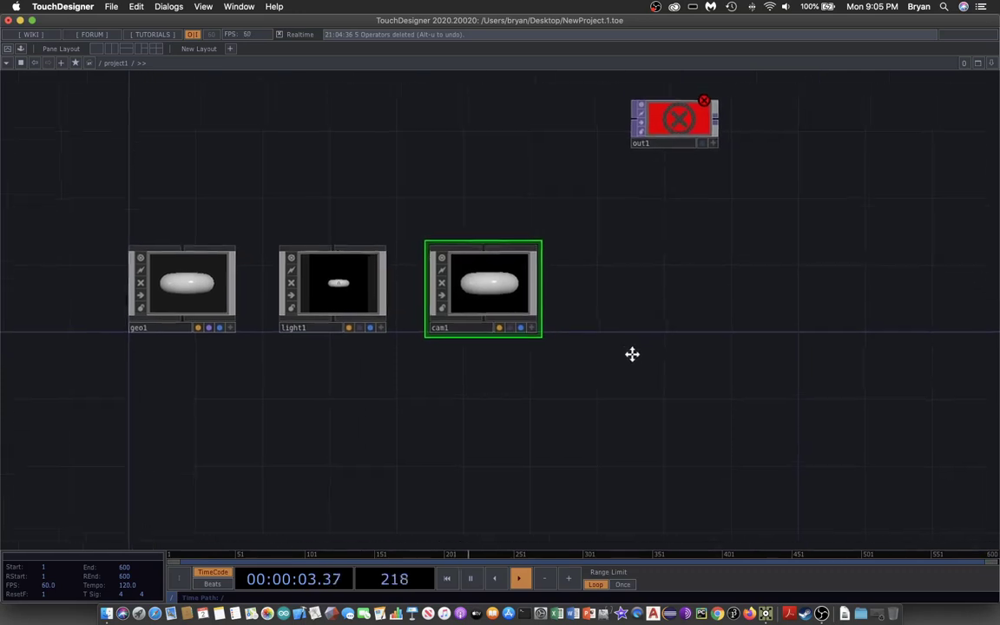
{"action": "left_click", "coordinate": [169, 265]}
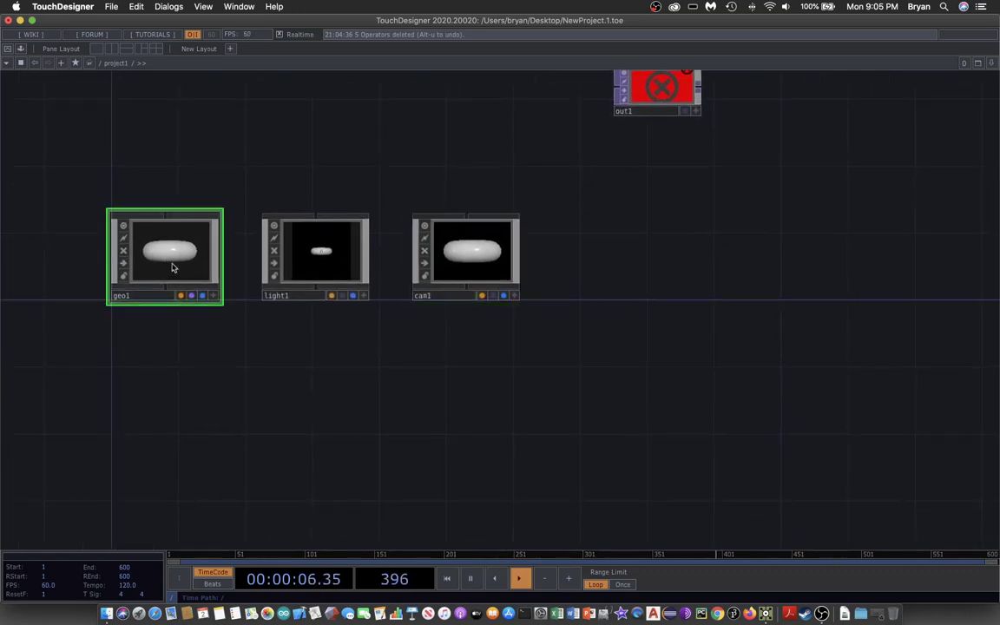
{"action": "left_click", "coordinate": [314, 259]}
{"action": "left_click", "coordinate": [465, 260]}
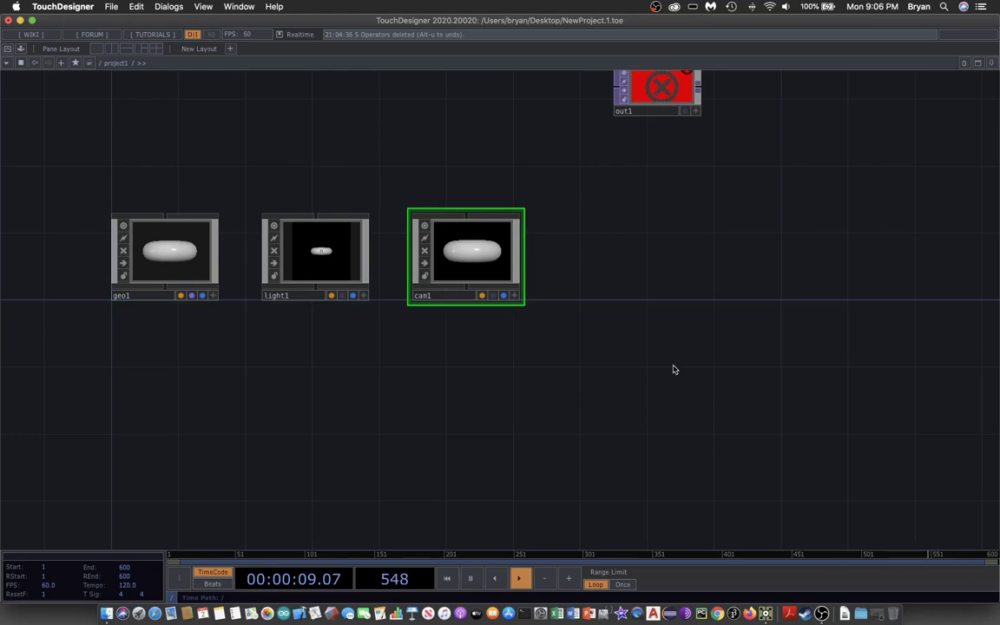
- Add a Render TOP, render1, fed by geo1, light1 and cam1
{"action": "key", "text": "Tab"}
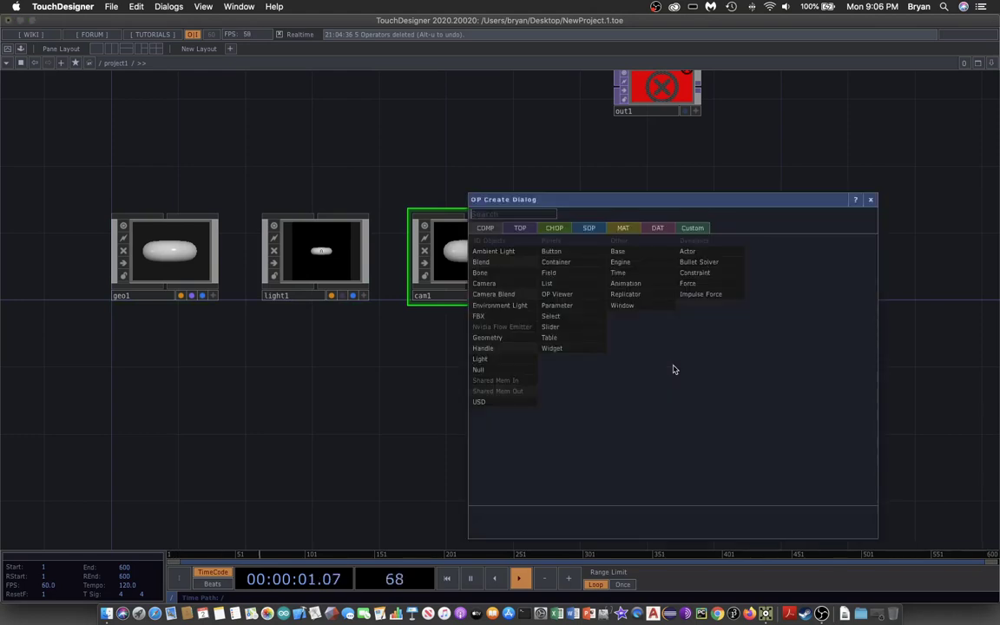
{"action": "left_click", "coordinate": [518, 229]}
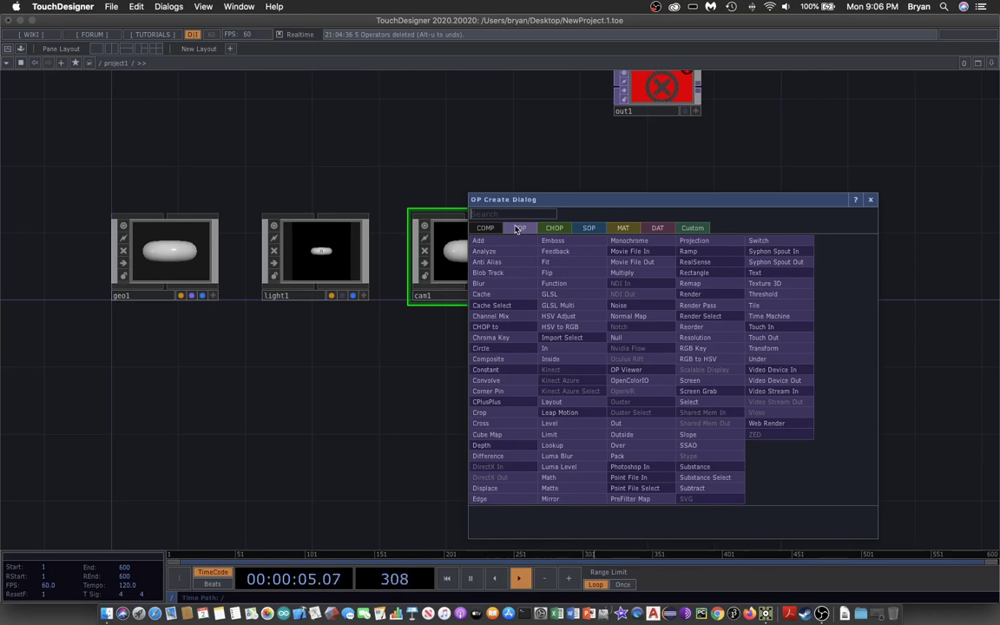
{"action": "left_click", "coordinate": [618, 263]}
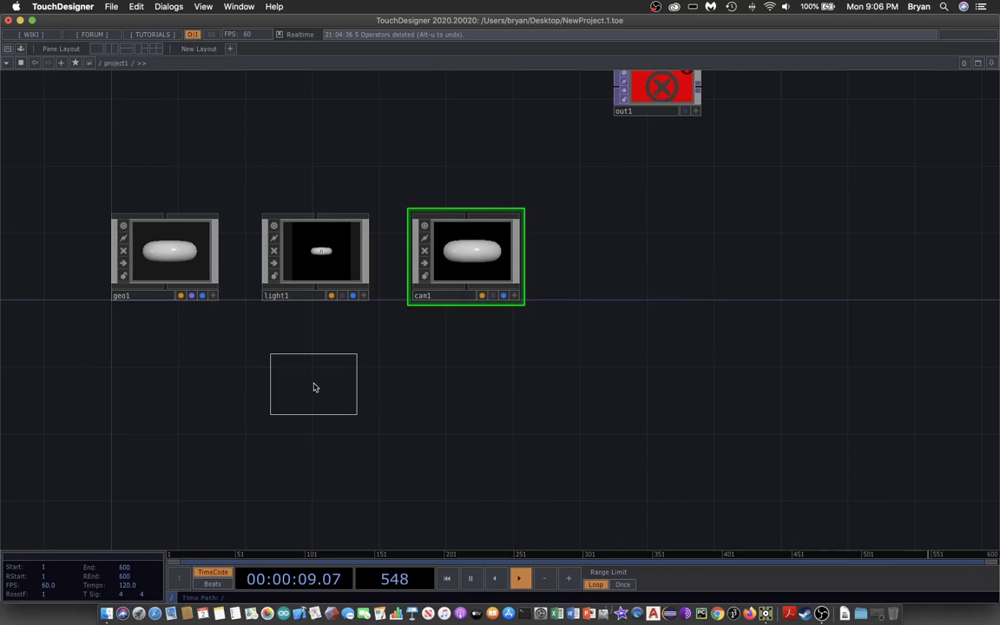
{"action": "left_click", "coordinate": [314, 387]}
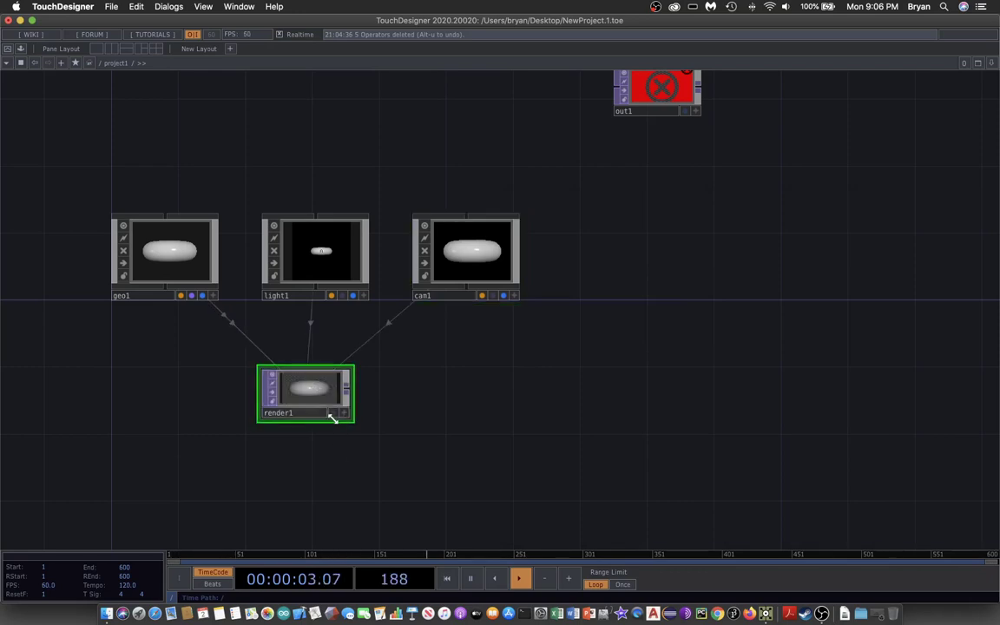
- Toggle render1's background preview on and off twice, ending with it off
{"action": "left_click", "coordinate": [334, 413]}
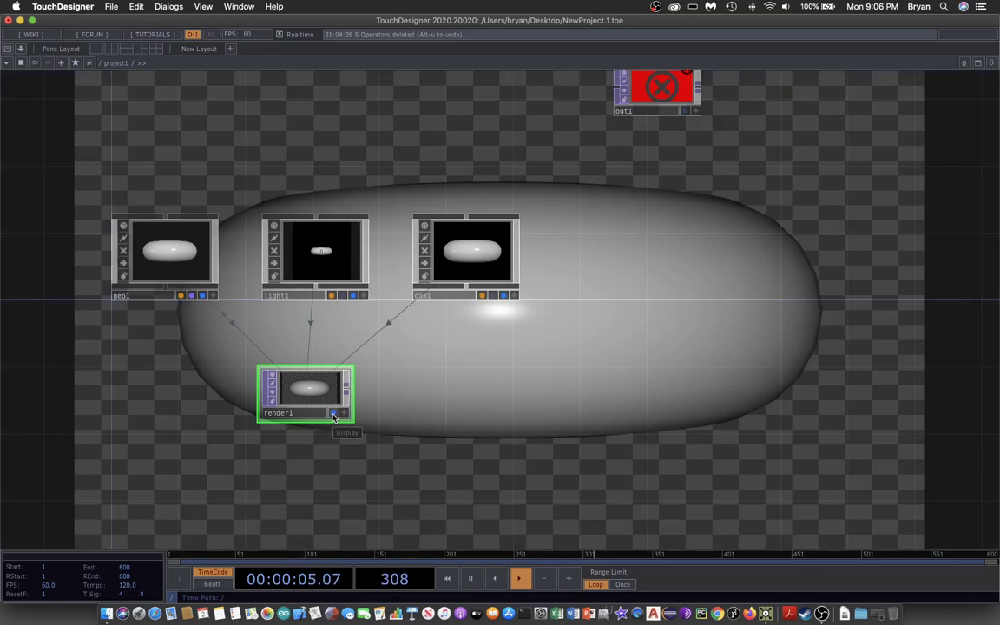
{"action": "left_click", "coordinate": [333, 413]}
{"action": "left_click", "coordinate": [333, 413]}
{"action": "left_click", "coordinate": [333, 413]}
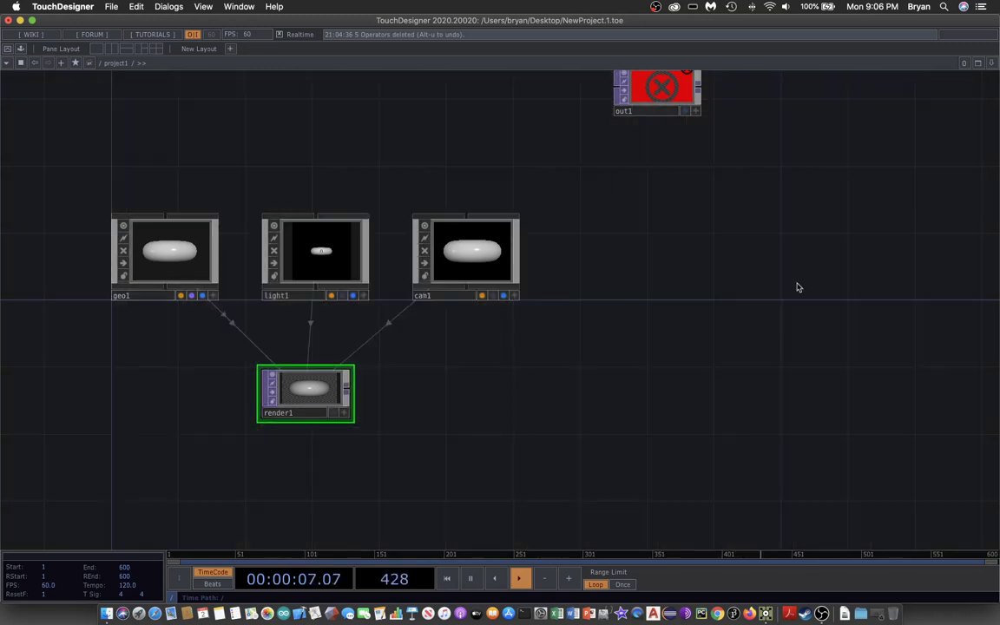
- Move out1 right of render1 and wire render1's output into out1
{"action": "left_click_drag", "start_coordinate": [666, 101], "coordinate": [692, 388]}
{"action": "left_click_drag", "start_coordinate": [348, 391], "coordinate": [651, 389]}
{"action": "left_click_drag", "start_coordinate": [204, 491], "coordinate": [389, 499]}
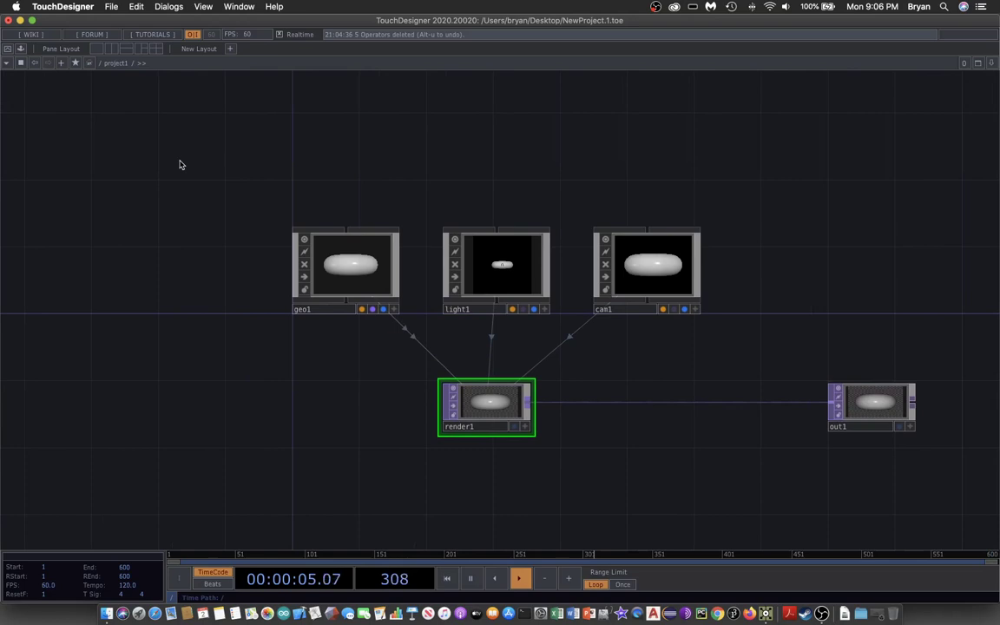
{"action": "left_click_drag", "start_coordinate": [181, 163], "coordinate": [194, 183]}
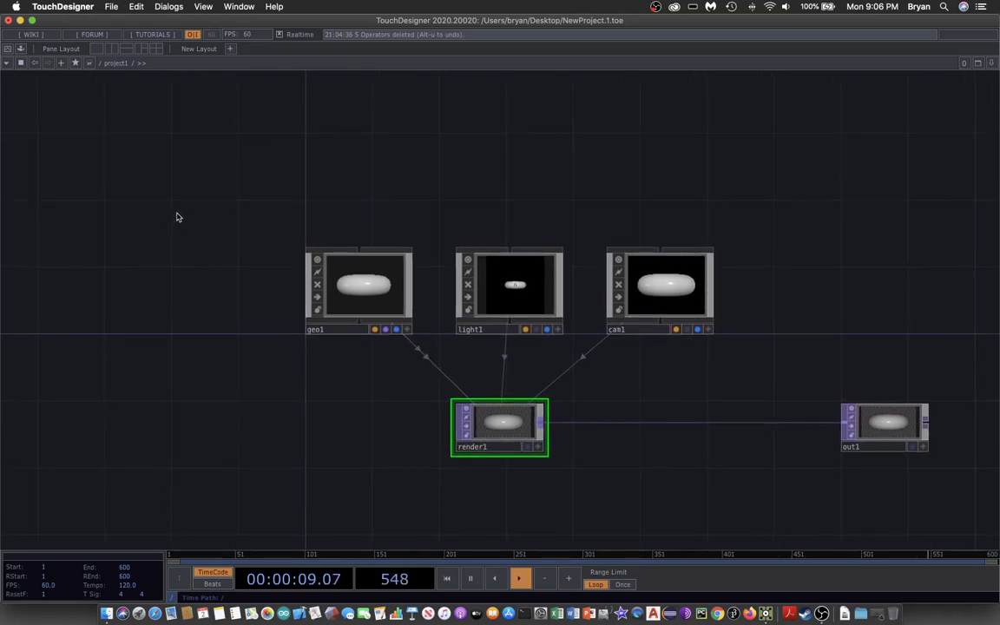
- Save the project as Play3D001 in the Play3D001 folder
{"action": "left_click", "coordinate": [108, 7]}
{"action": "mouse_move", "coordinate": [130, 7]}
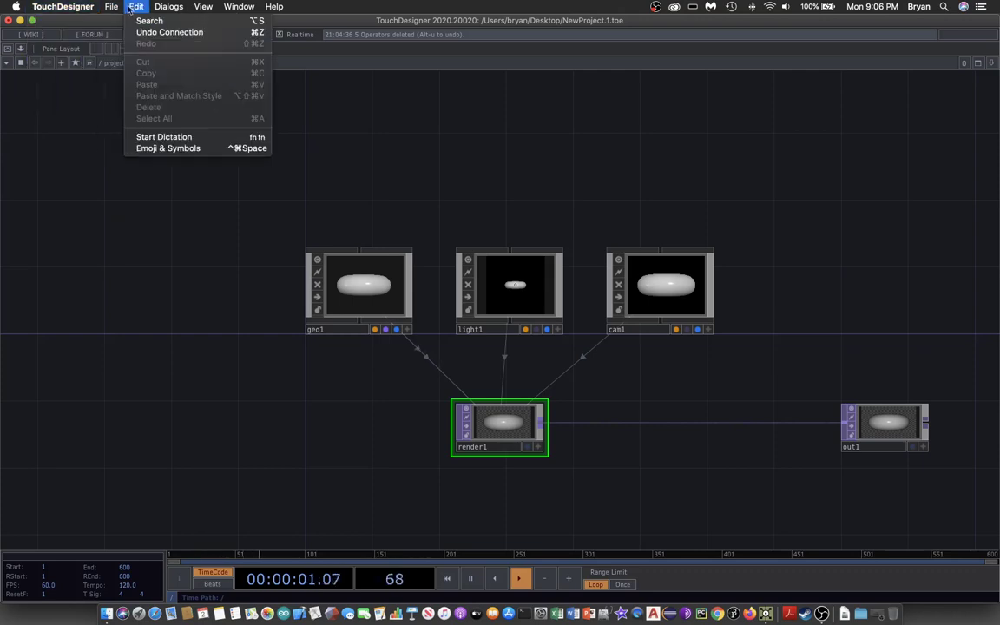
{"action": "left_click", "coordinate": [136, 94]}
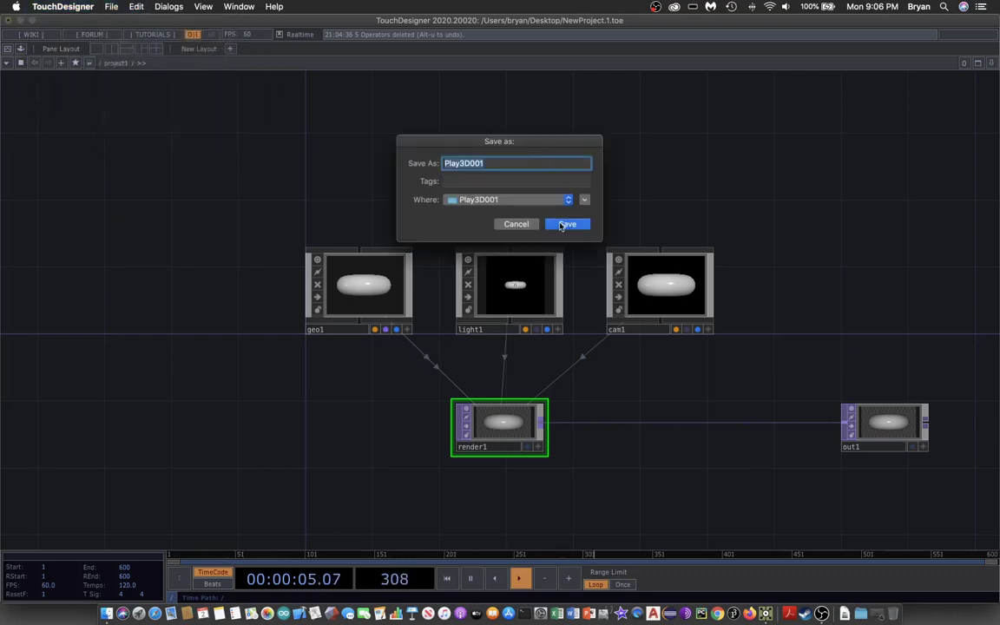
{"action": "left_click", "coordinate": [565, 225]}
{"action": "key", "text": "h"}
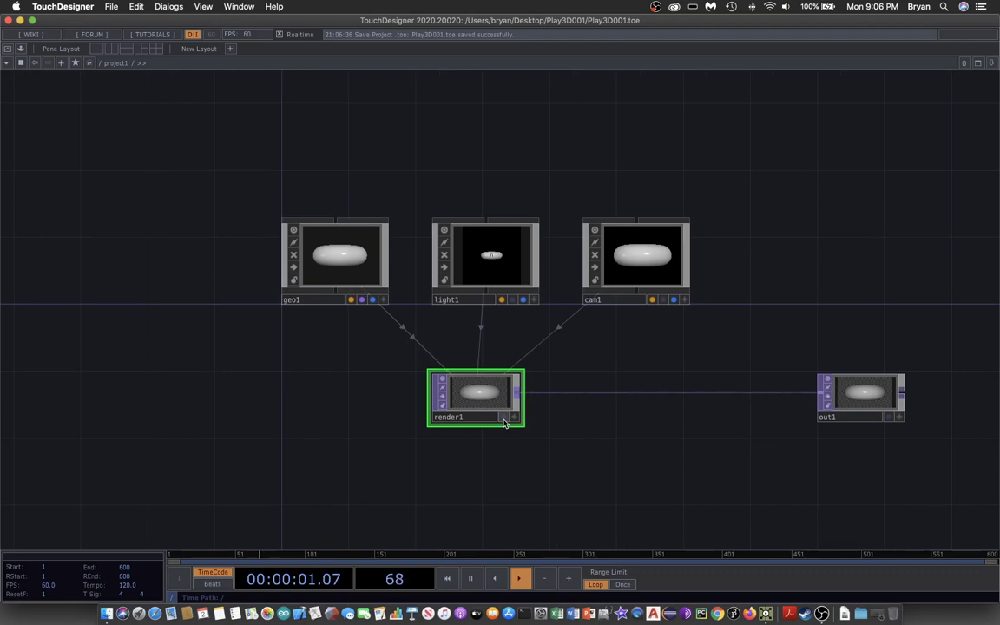
- Briefly preview render1 as the network background, then select geo1
{"action": "left_click", "coordinate": [504, 419]}
{"action": "left_click", "coordinate": [504, 419]}
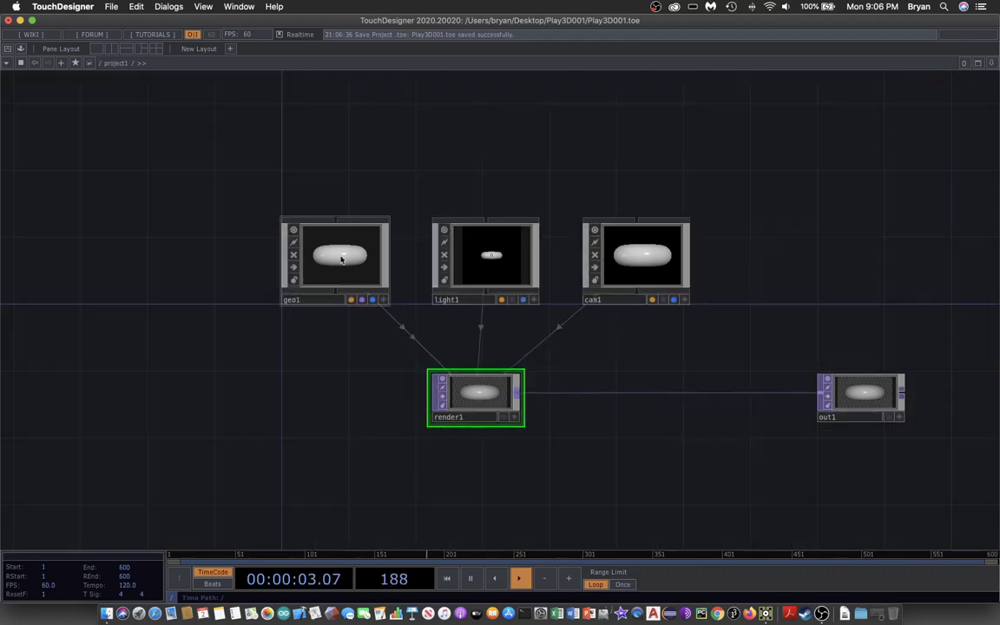
{"action": "left_click", "coordinate": [350, 303]}
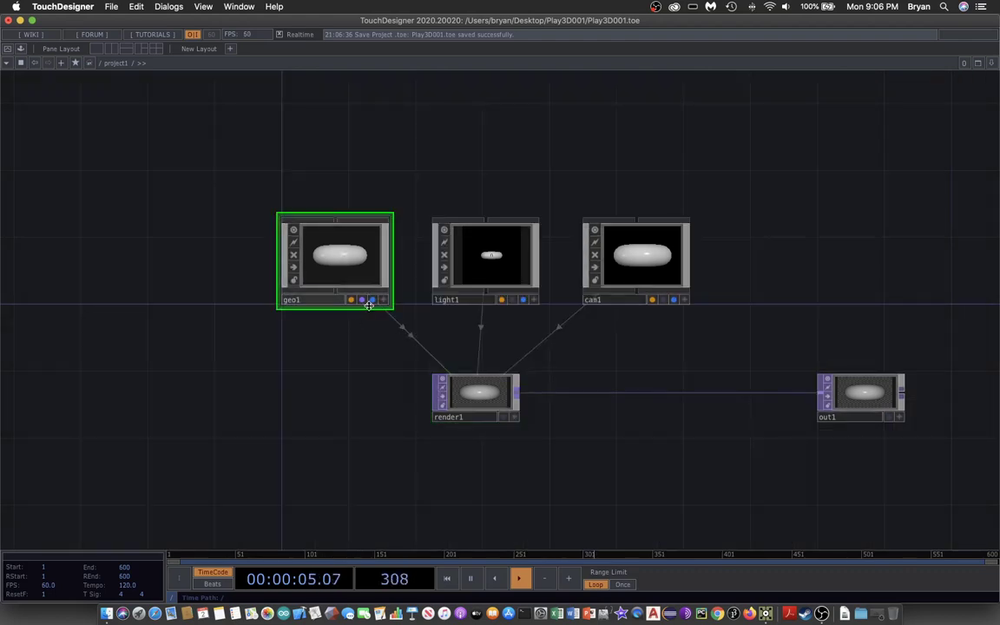
- View geo1's torus in a floating viewer, orbit it face-on, then close the viewer
{"action": "right_click", "coordinate": [327, 248]}
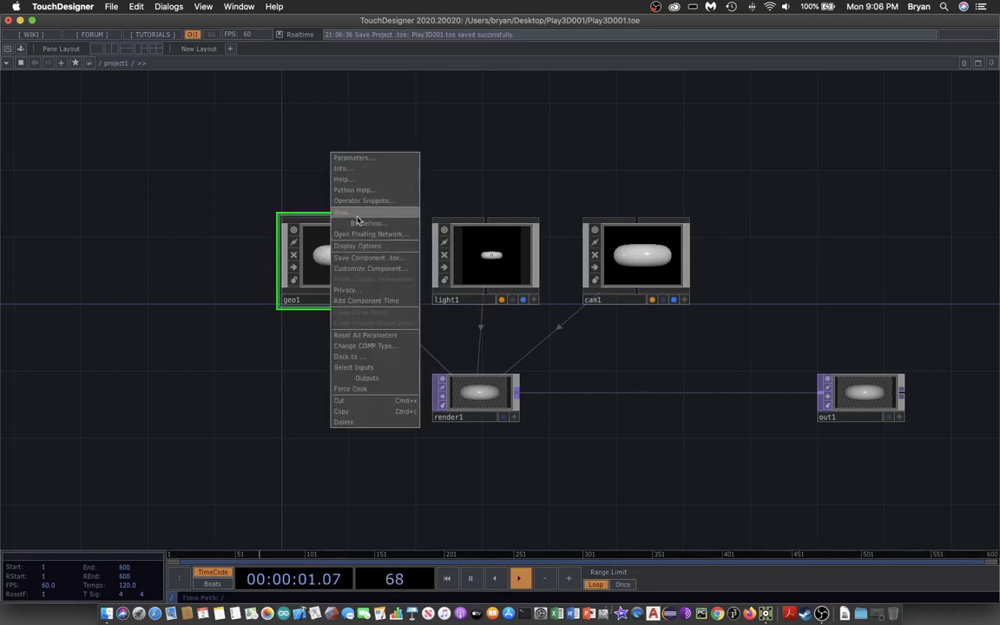
{"action": "left_click", "coordinate": [355, 216]}
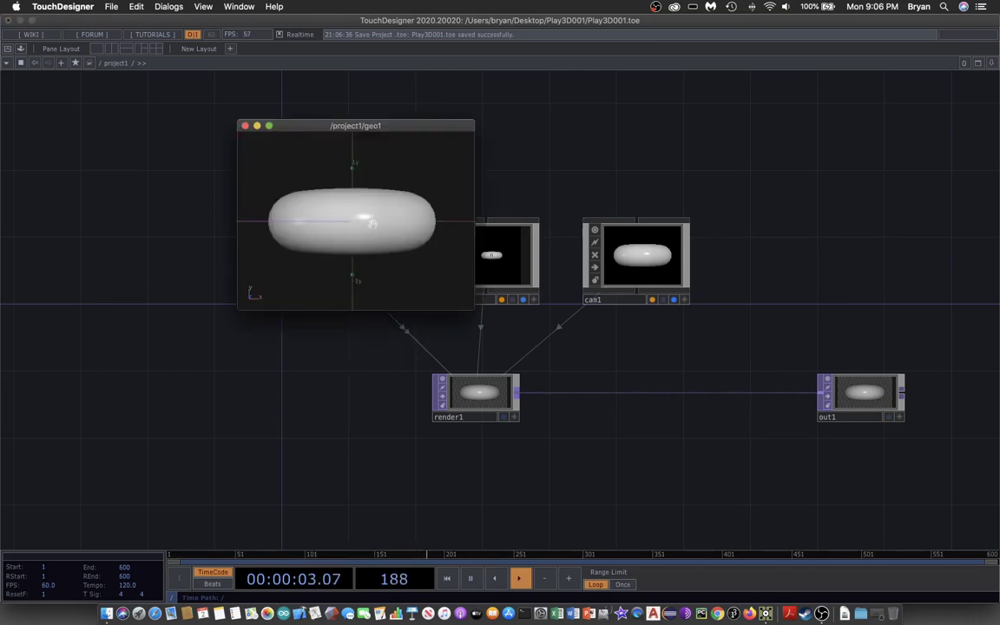
{"action": "left_click_drag", "start_coordinate": [278, 177], "coordinate": [348, 201]}
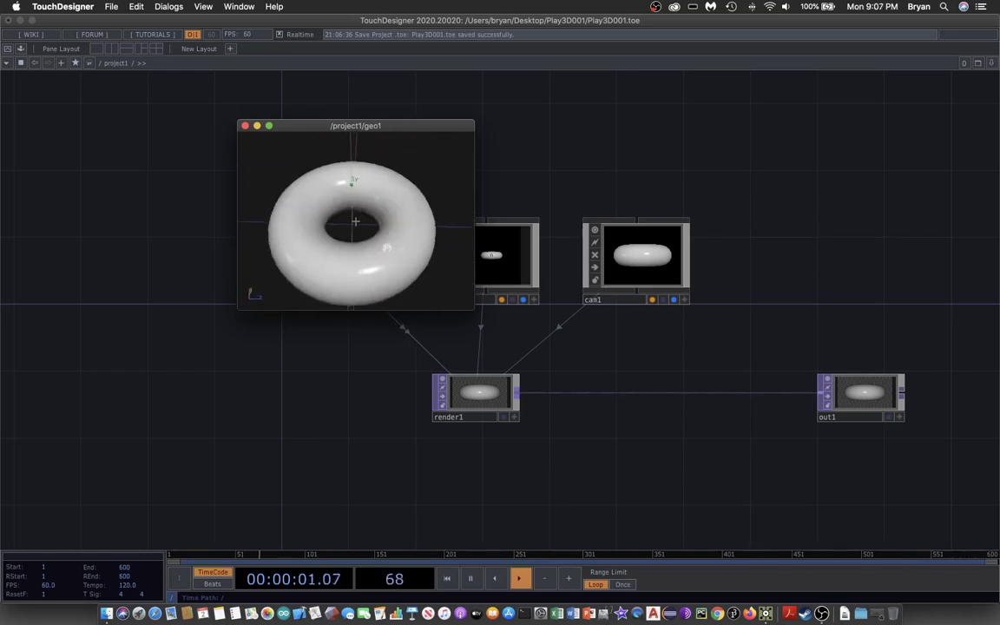
{"action": "left_click", "coordinate": [245, 127]}
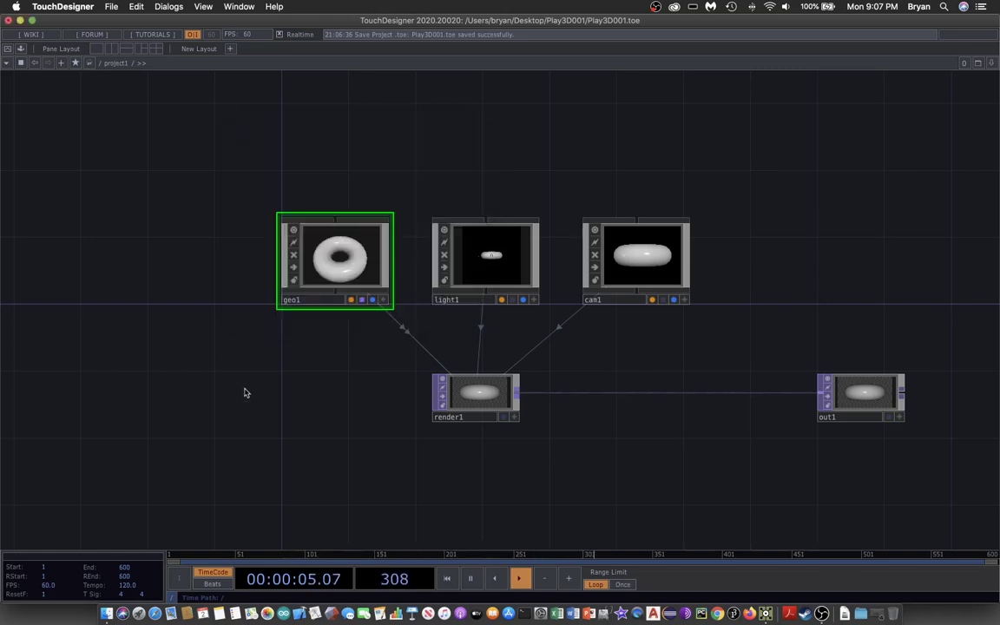
- Enter geo1 to see torus1, return to project1 to reframe the view, then re-enter geo1
{"action": "left_click_drag", "start_coordinate": [245, 393], "coordinate": [198, 440]}
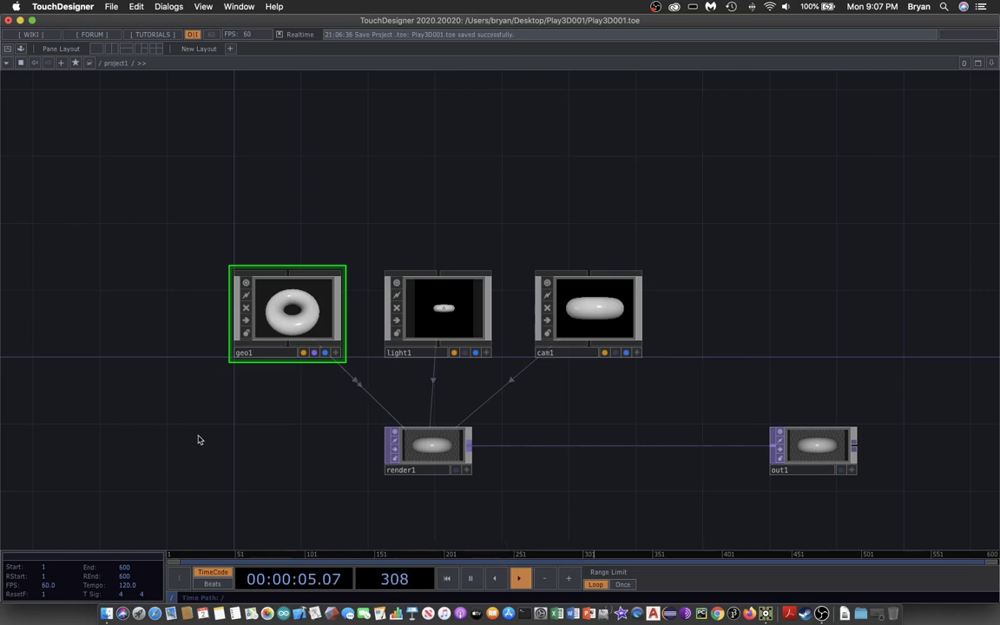
{"action": "double_click", "coordinate": [301, 308]}
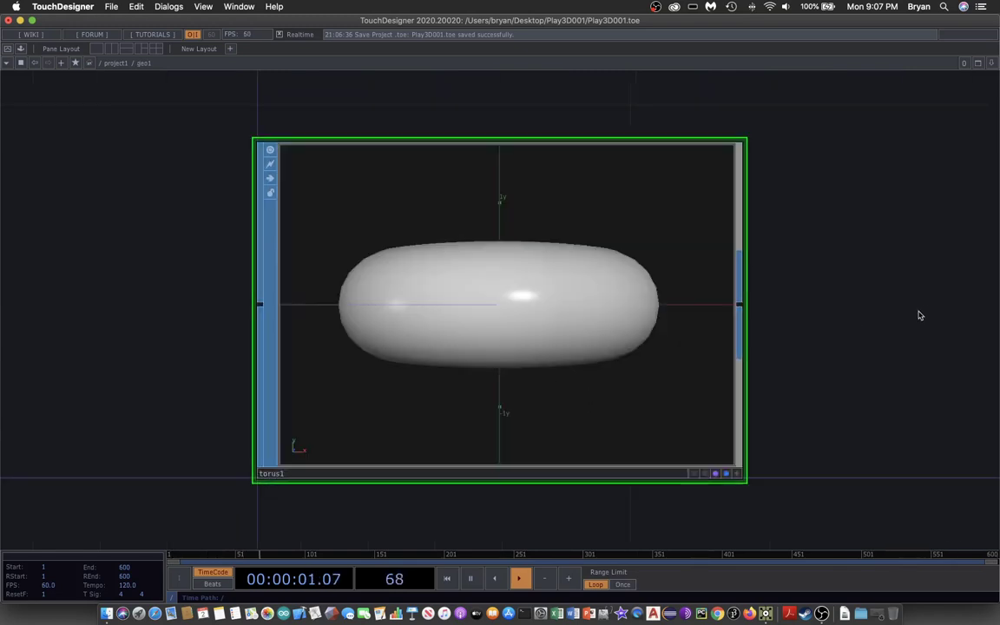
{"action": "scroll", "coordinate": [894, 313], "scroll_direction": "down", "scroll_amount": 5}
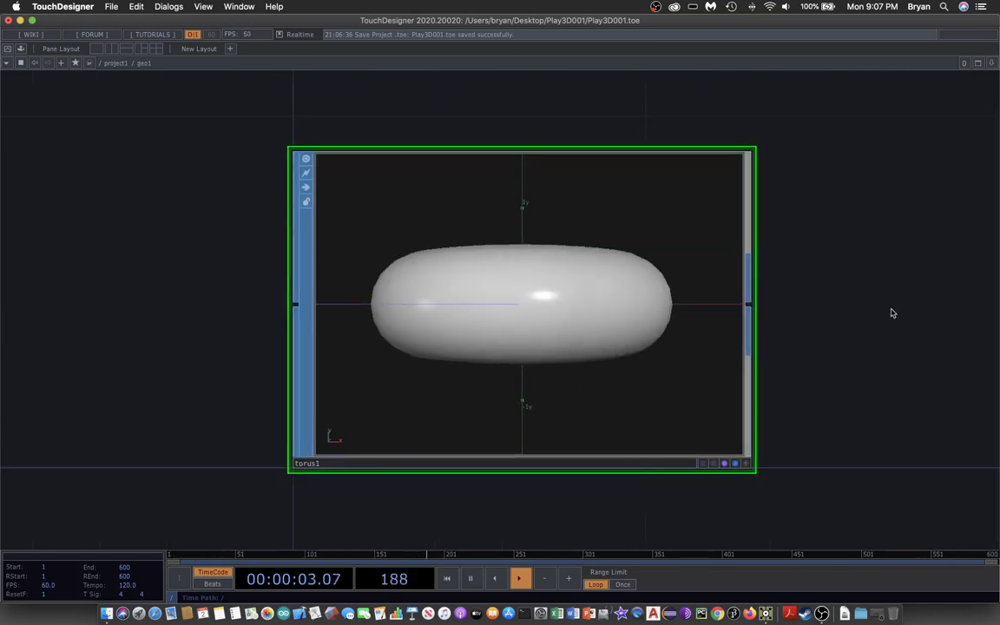
{"action": "scroll", "coordinate": [891, 317], "scroll_direction": "right", "scroll_amount": 10}
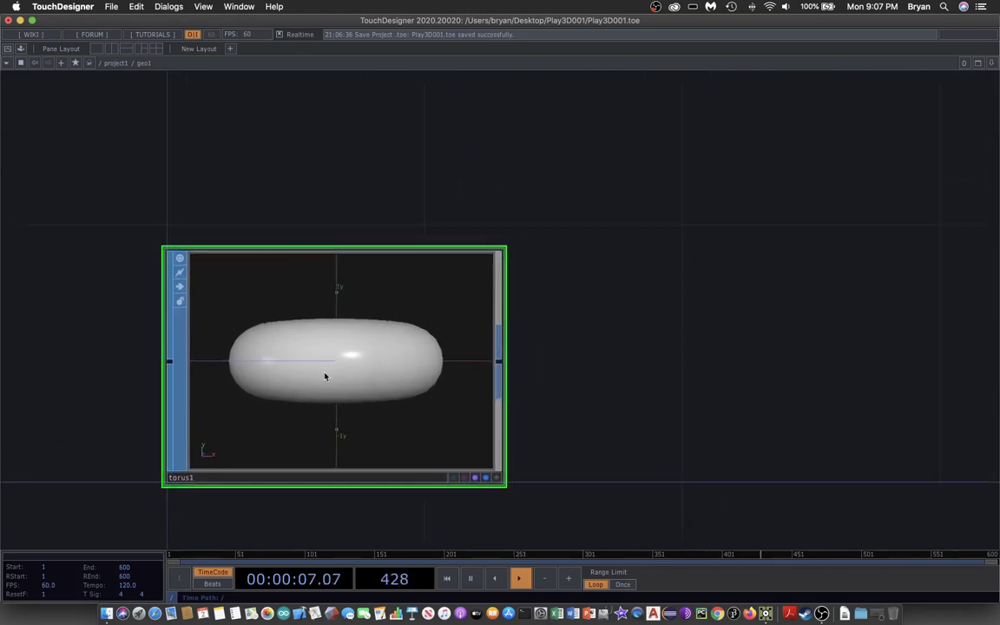
{"action": "left_click", "coordinate": [112, 68]}
{"action": "left_click_drag", "start_coordinate": [95, 401], "coordinate": [346, 425]}
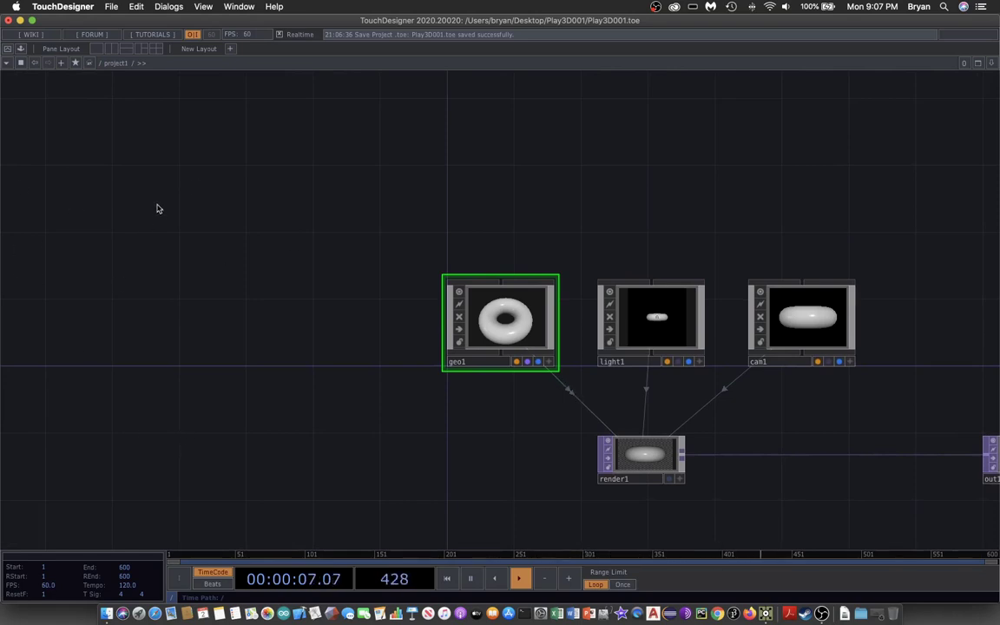
{"action": "left_click_drag", "start_coordinate": [156, 207], "coordinate": [214, 198]}
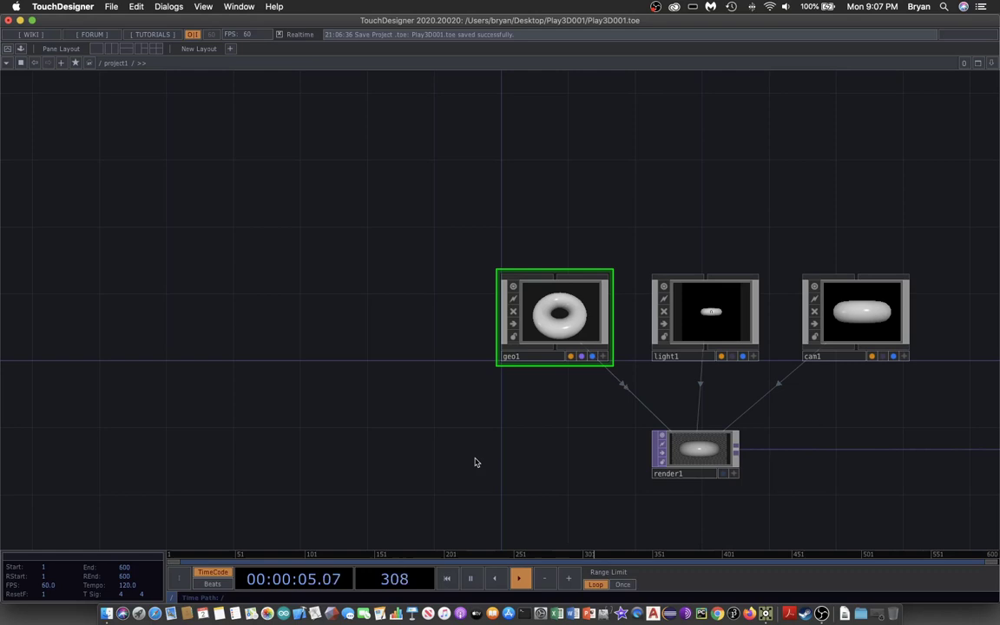
{"action": "left_click_drag", "start_coordinate": [513, 422], "coordinate": [397, 418]}
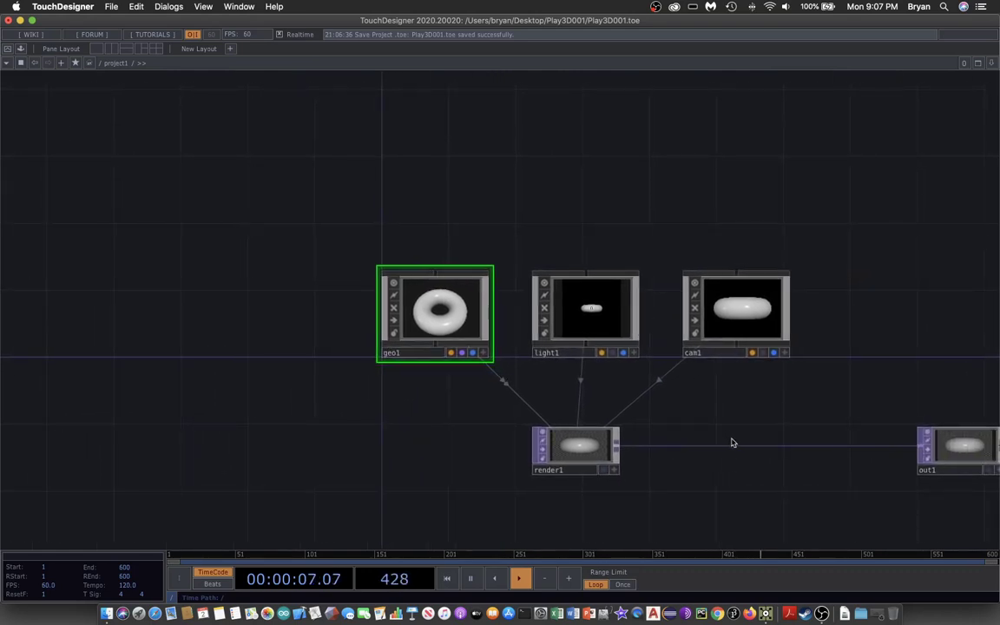
{"action": "scroll", "coordinate": [706, 429], "scroll_direction": "right", "scroll_amount": 3}
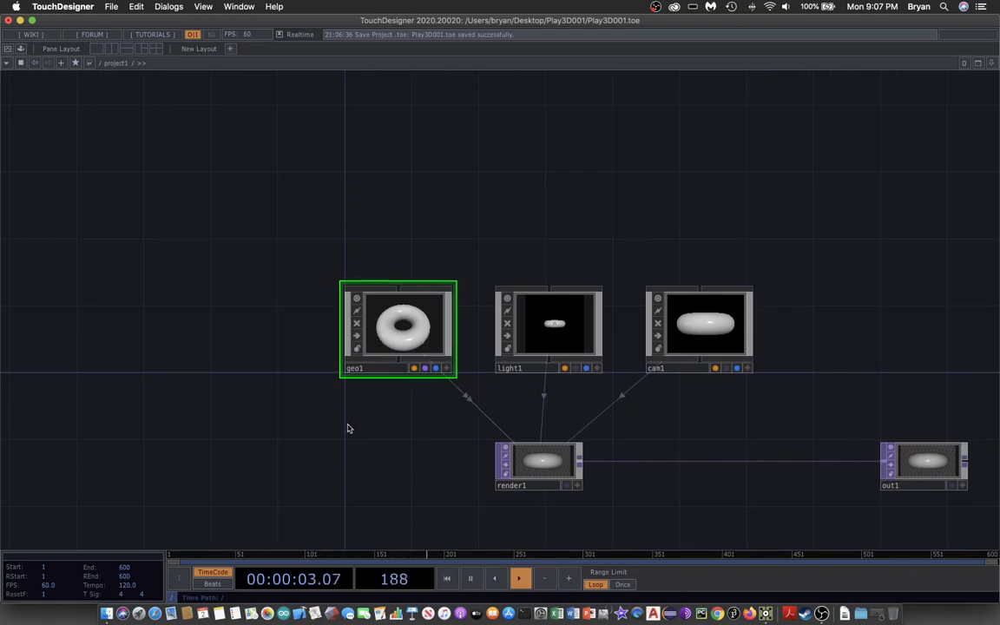
{"action": "double_click", "coordinate": [411, 330]}
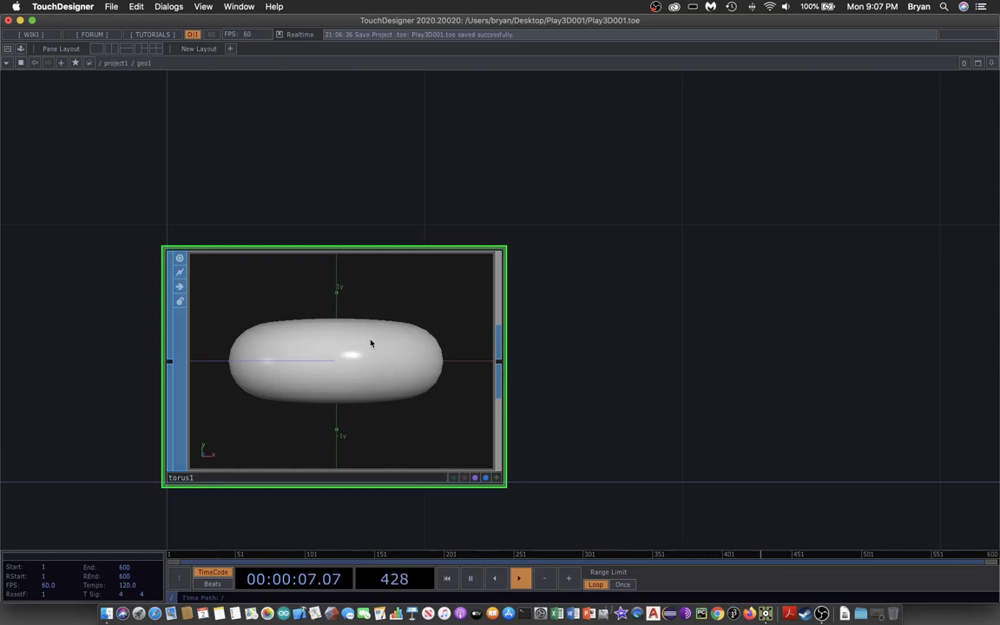
- Delete torus1 inside geo1 and bring up the OP Create Dialog
{"action": "key", "text": "Delete"}
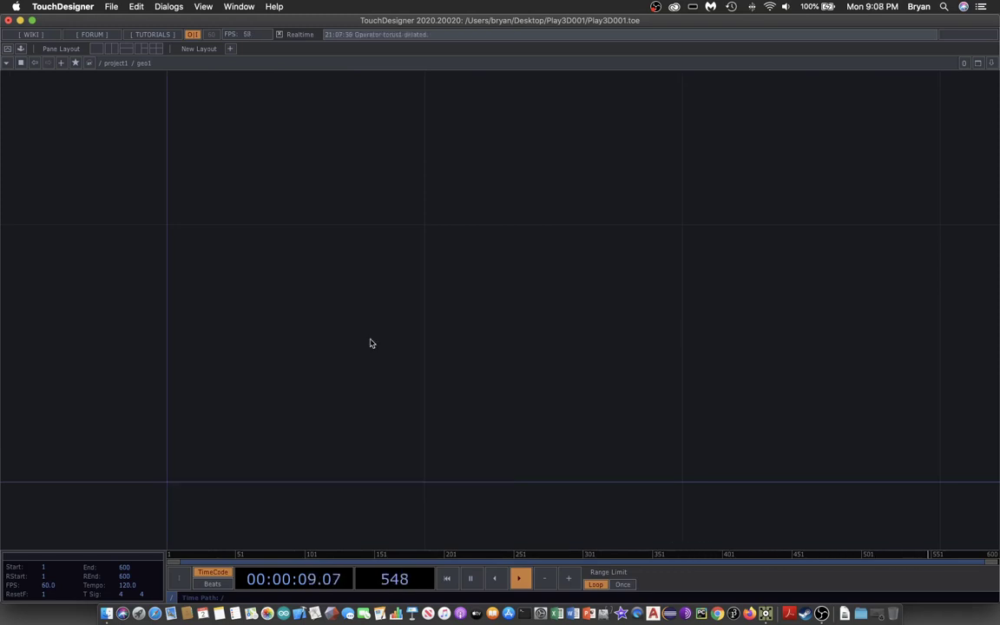
{"action": "left_click_drag", "start_coordinate": [452, 332], "coordinate": [448, 320]}
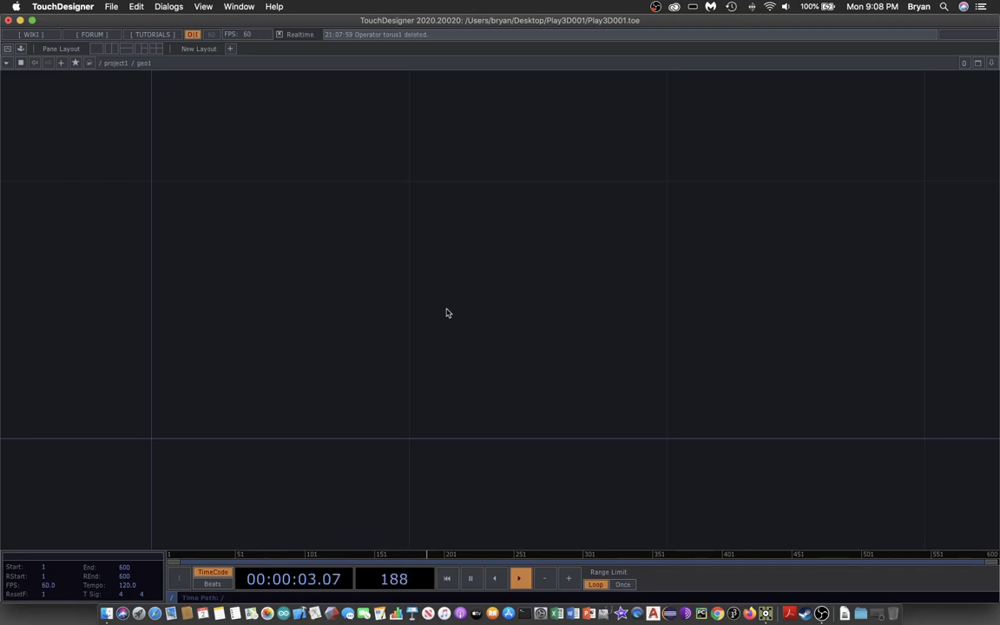
{"action": "key", "text": "Tab"}
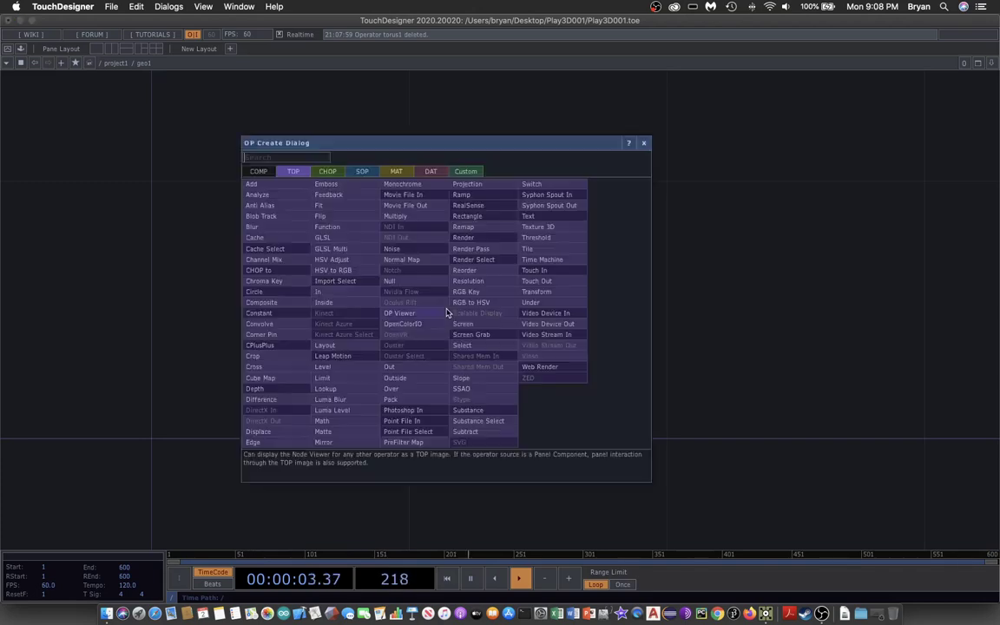
{"action": "left_click", "coordinate": [354, 176]}
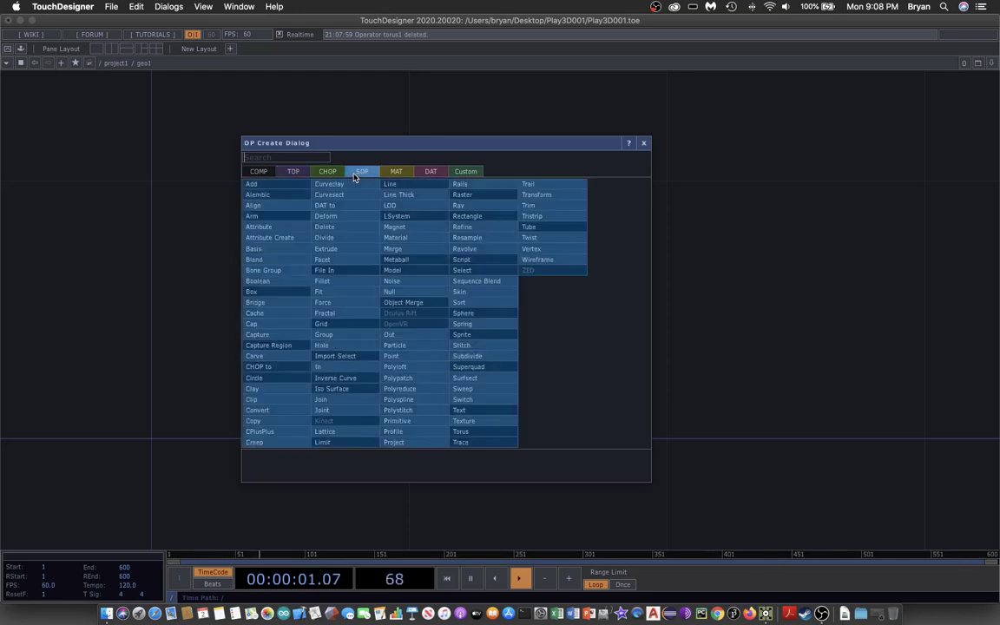
{"action": "left_click", "coordinate": [348, 368]}
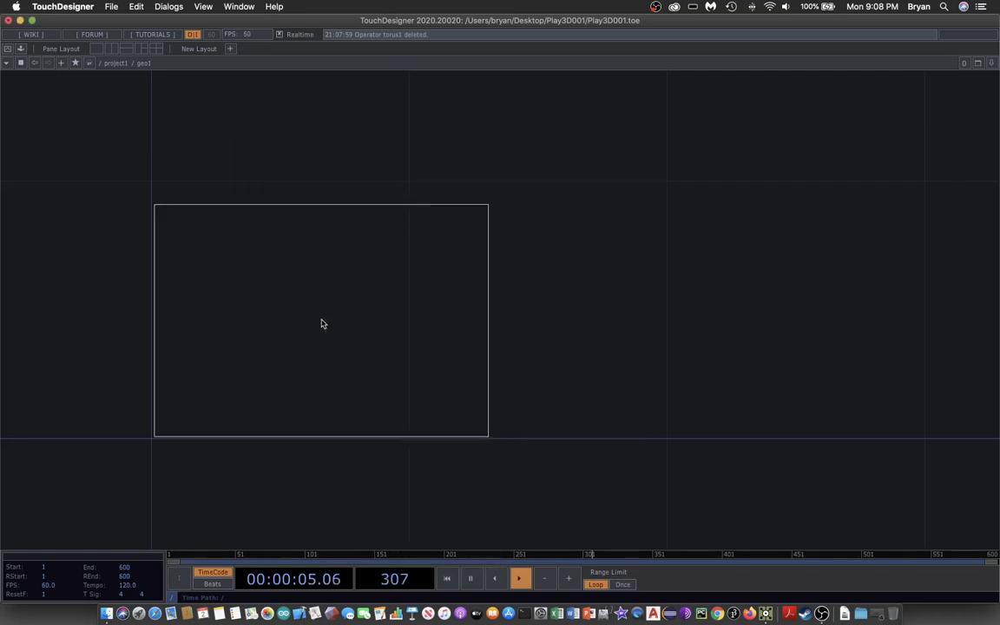
{"action": "left_click", "coordinate": [321, 322]}
{"action": "scroll", "coordinate": [718, 304], "scroll_direction": "up", "scroll_amount": 2}
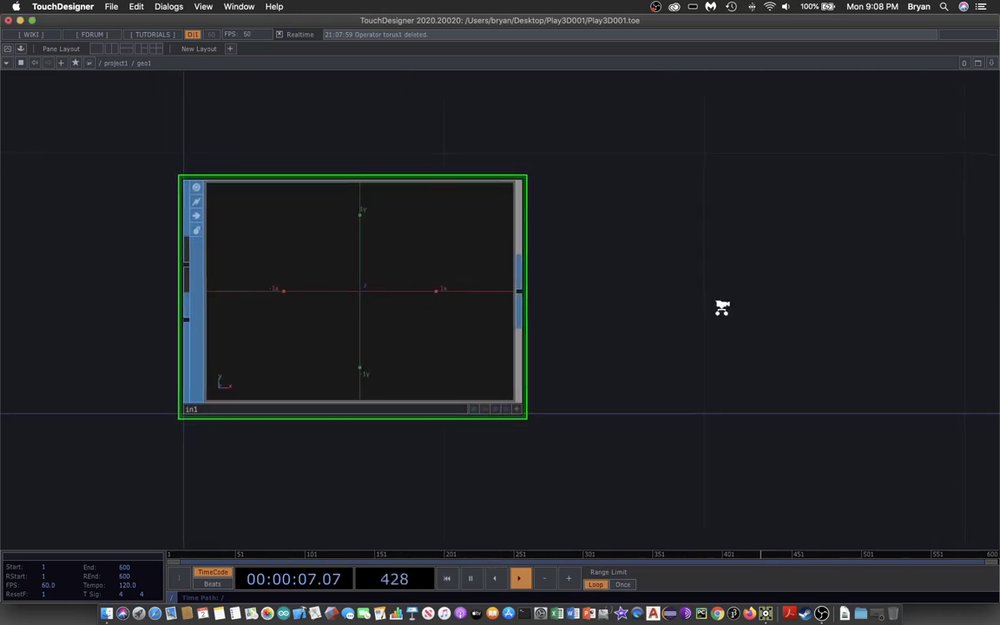
{"action": "scroll", "coordinate": [718, 317], "scroll_direction": "down", "scroll_amount": 2}
{"action": "scroll", "coordinate": [716, 313], "scroll_direction": "up", "scroll_amount": 1}
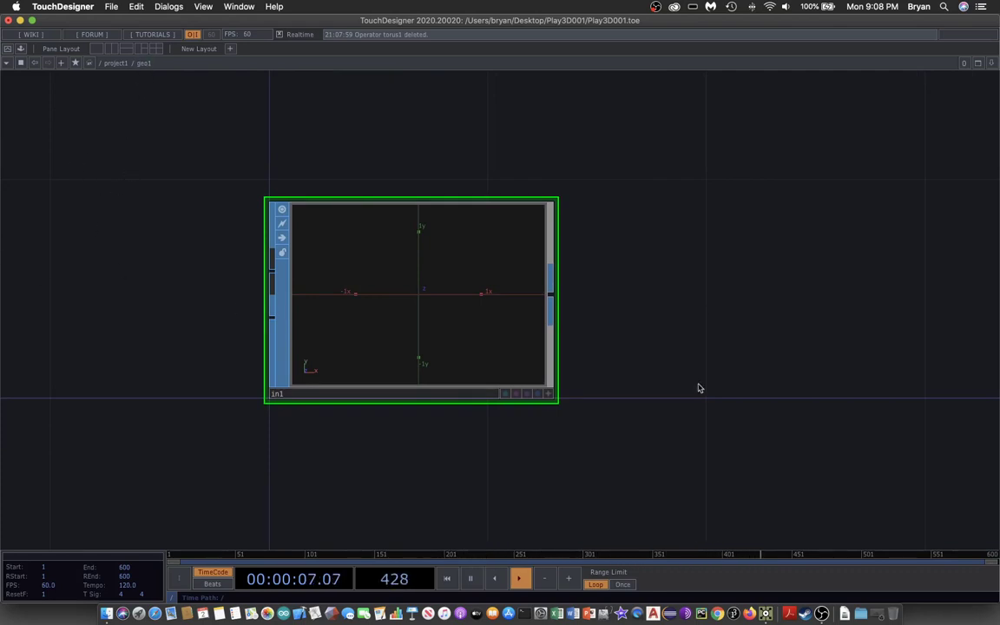
{"action": "scroll", "coordinate": [702, 347], "scroll_direction": "up", "scroll_amount": 1}
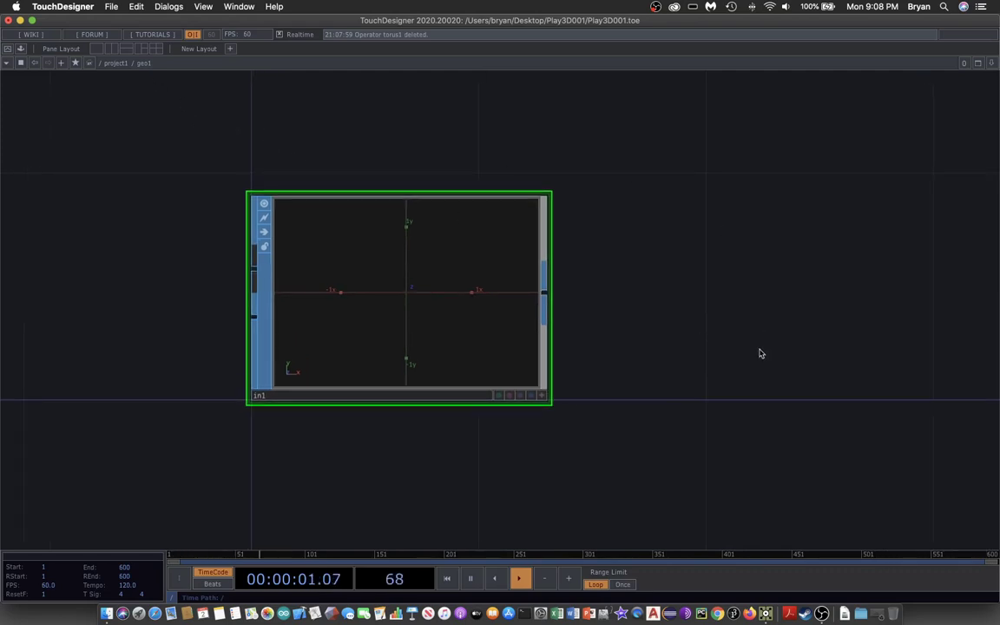
{"action": "scroll", "coordinate": [676, 328], "scroll_direction": "up", "scroll_amount": 2}
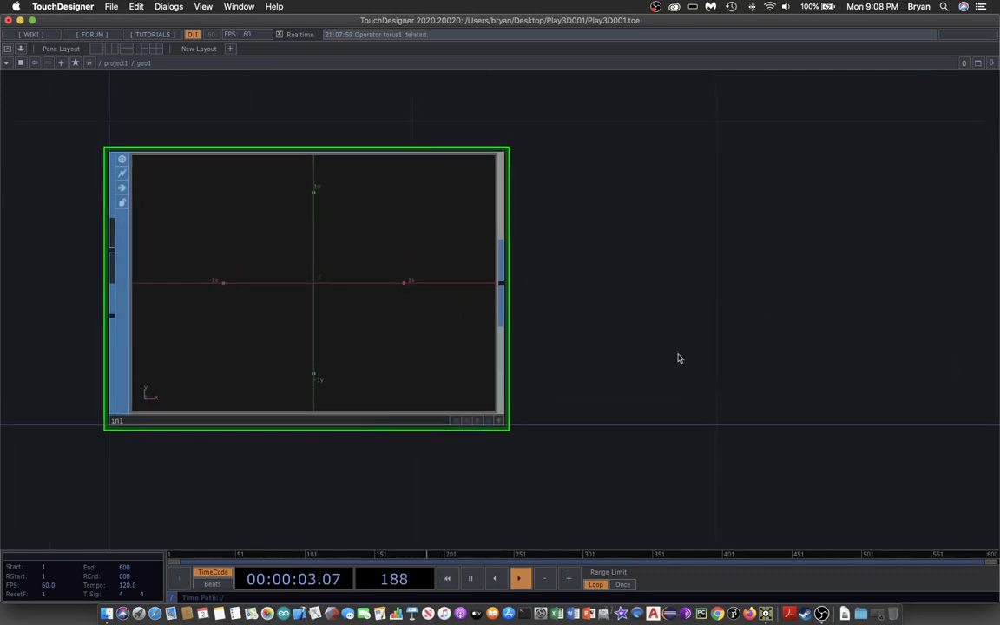
{"action": "left_click_drag", "start_coordinate": [676, 357], "coordinate": [710, 314]}
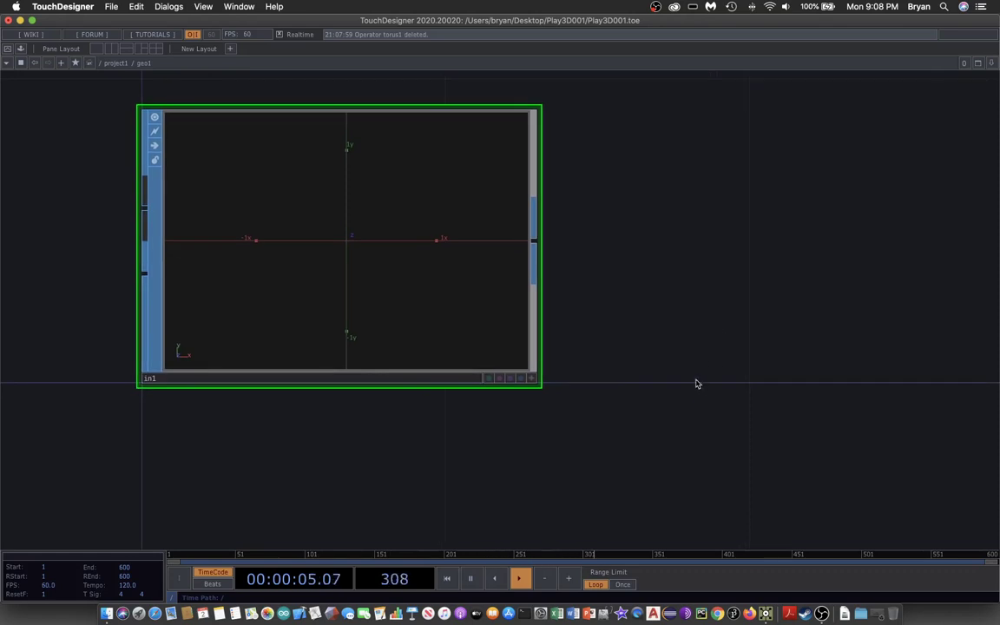
{"action": "left_click_drag", "start_coordinate": [696, 382], "coordinate": [685, 393]}
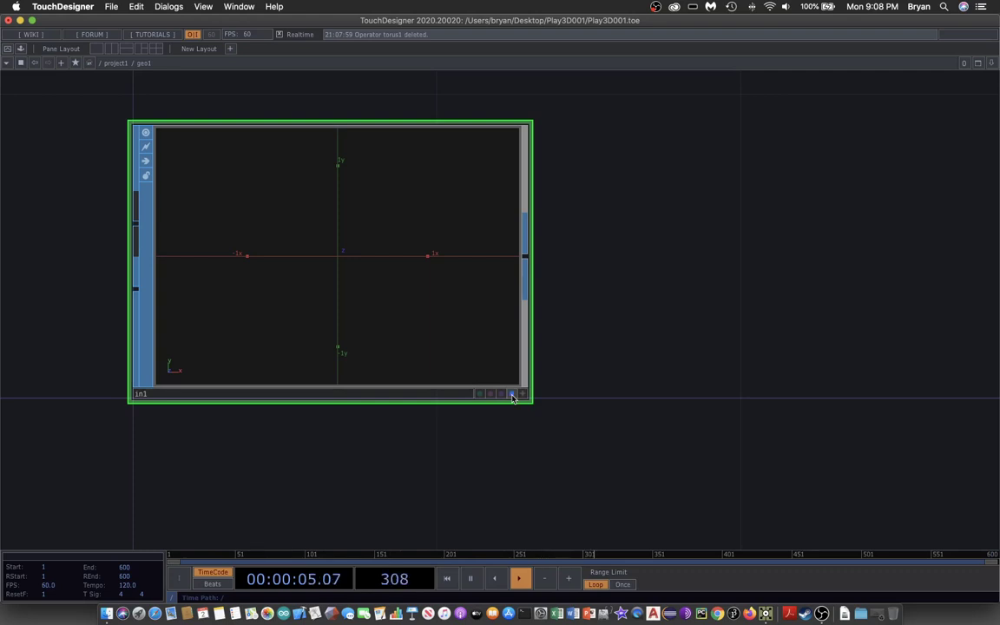
- Turn on the display flag of in1 inside geo1
{"action": "left_click", "coordinate": [512, 395]}
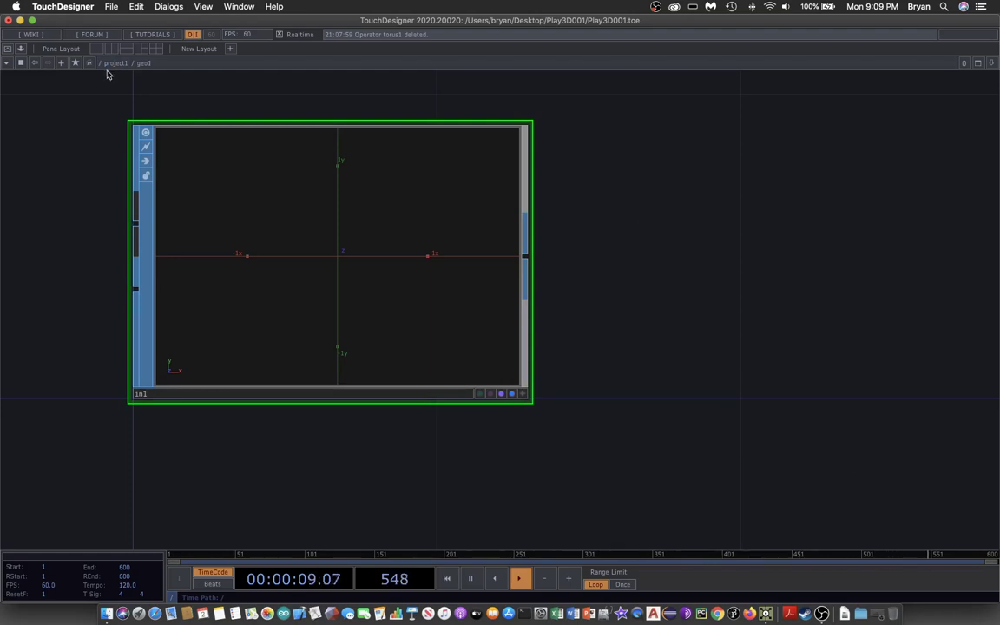
{"action": "left_click_drag", "start_coordinate": [100, 166], "coordinate": [188, 196]}
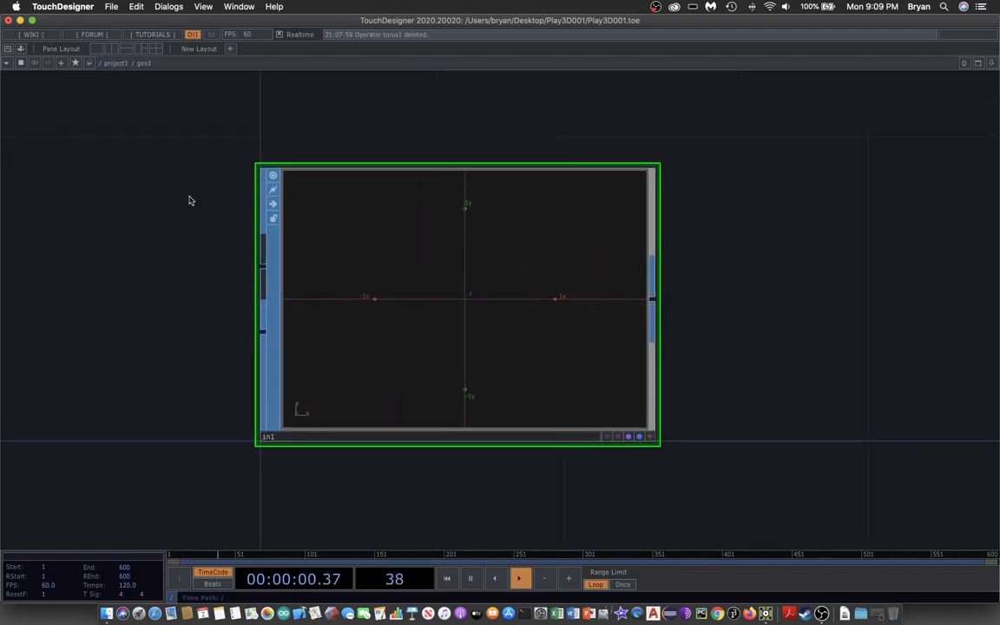
- Go back up from geo1 to the project1 network, where geo1's preview is now empty
{"action": "left_click", "coordinate": [113, 65]}
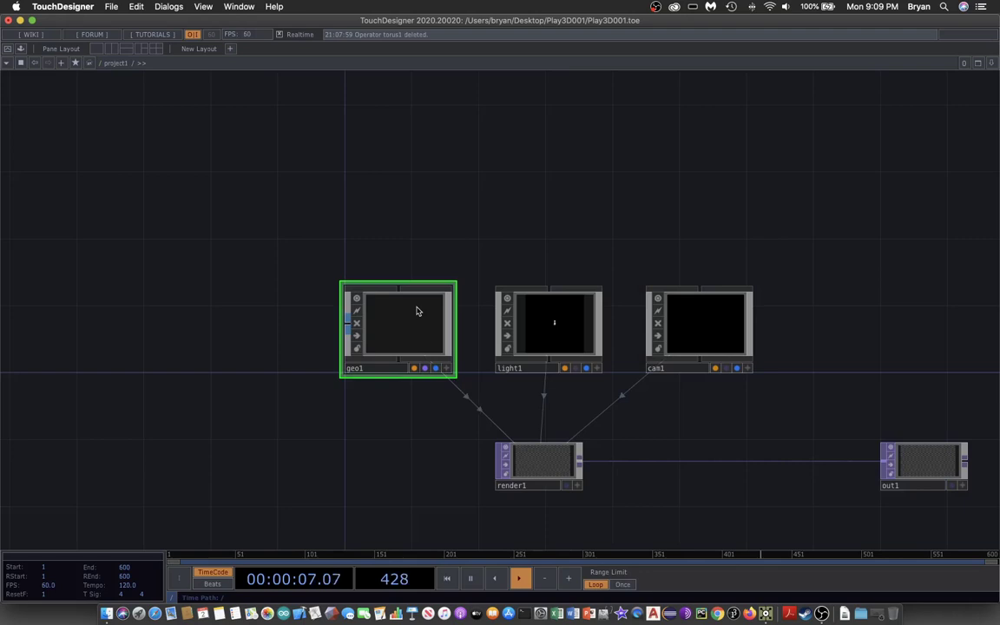
{"action": "scroll", "coordinate": [638, 133], "scroll_direction": "left", "scroll_amount": 5}
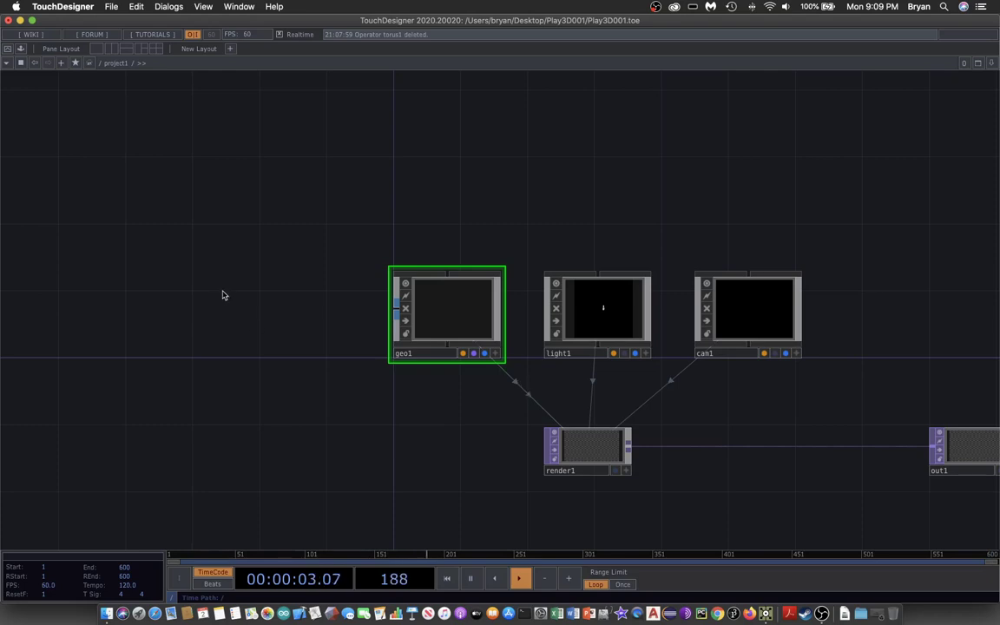
- Create a Box SOP, box1, and wire it into geo1 so a cube appears
{"action": "key", "text": "Tab"}
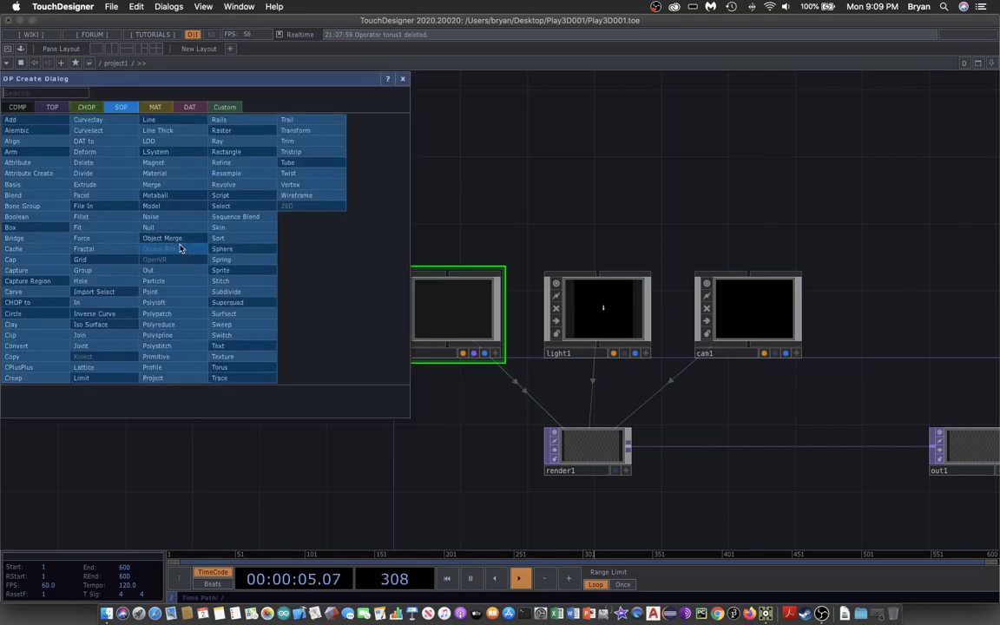
{"action": "left_click_drag", "start_coordinate": [308, 81], "coordinate": [423, 82]}
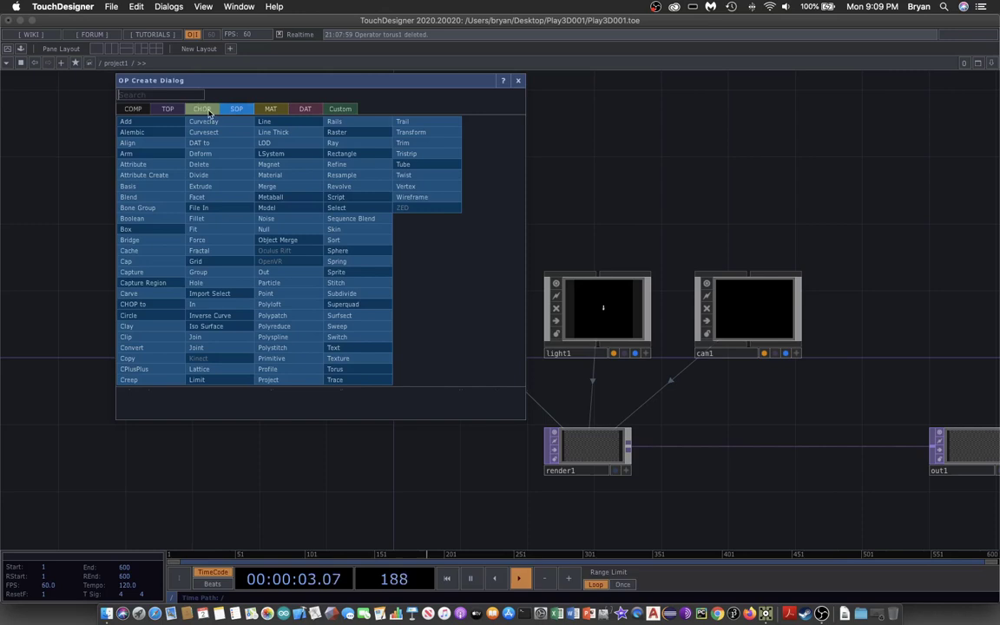
{"action": "left_click", "coordinate": [152, 229]}
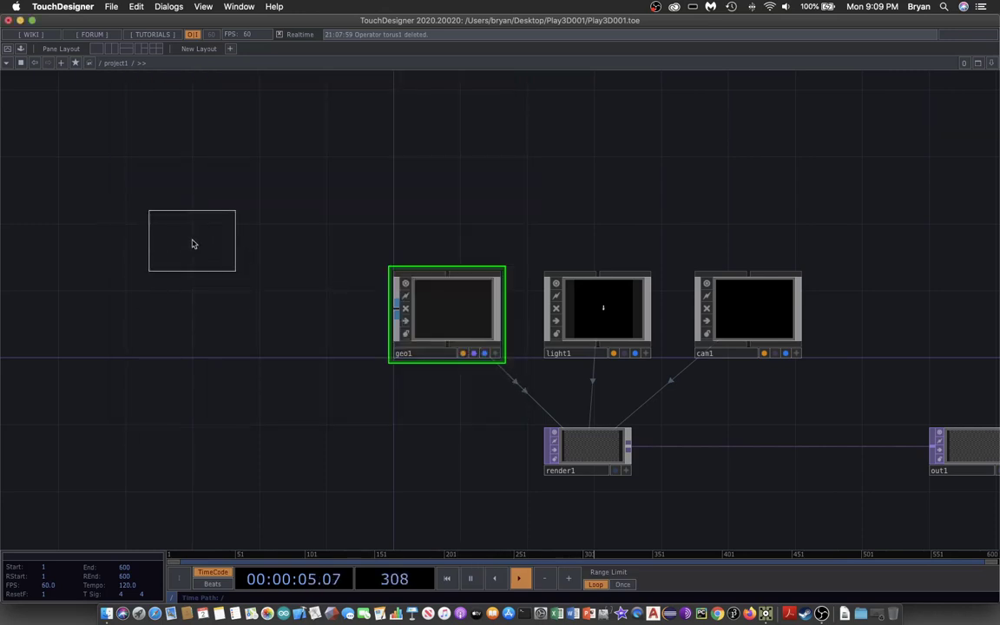
{"action": "left_click", "coordinate": [152, 227]}
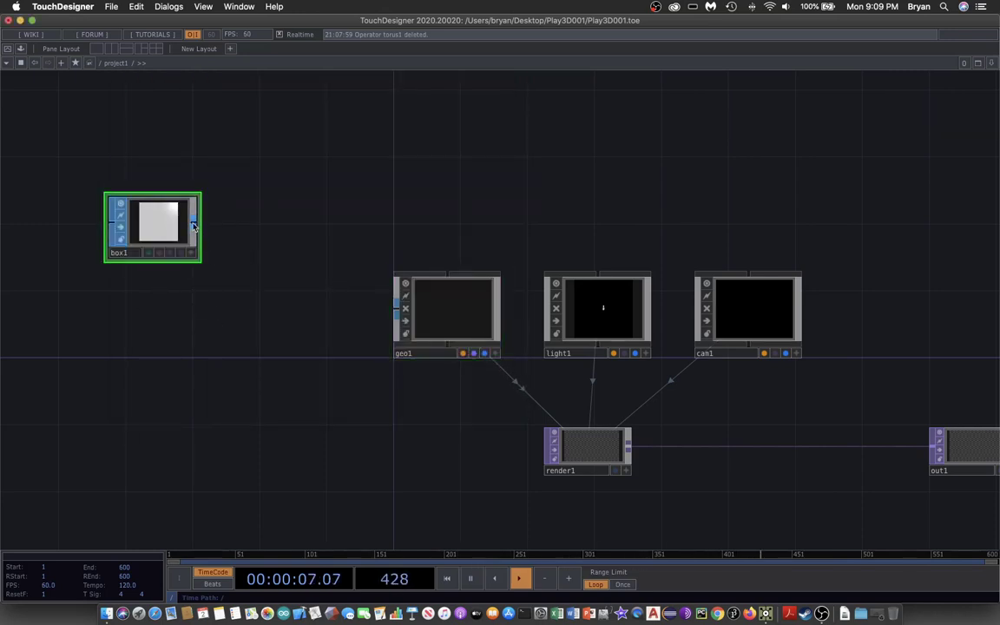
{"action": "left_click", "coordinate": [194, 226]}
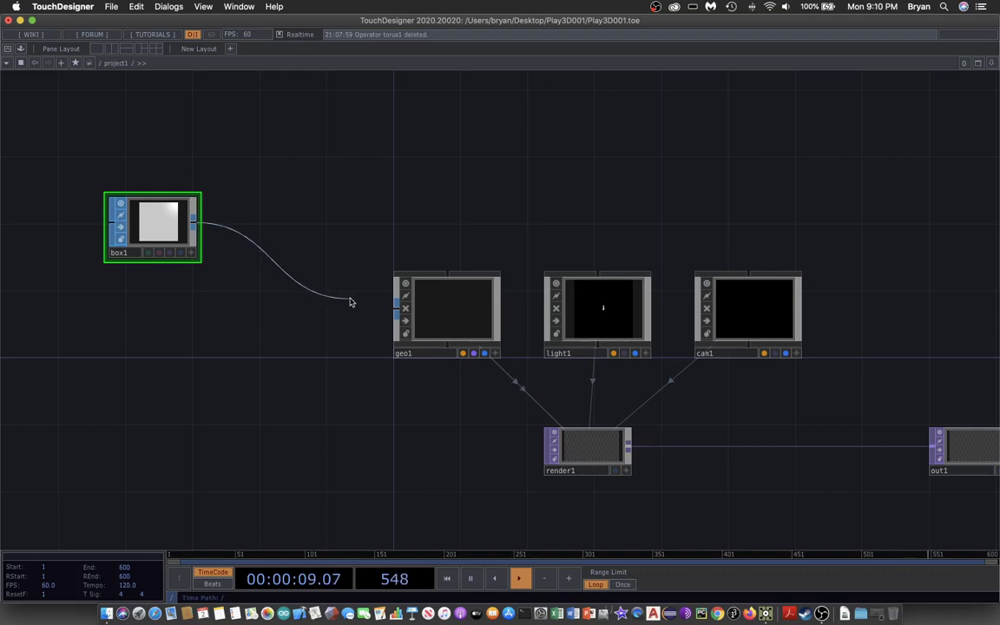
{"action": "left_click", "coordinate": [395, 305]}
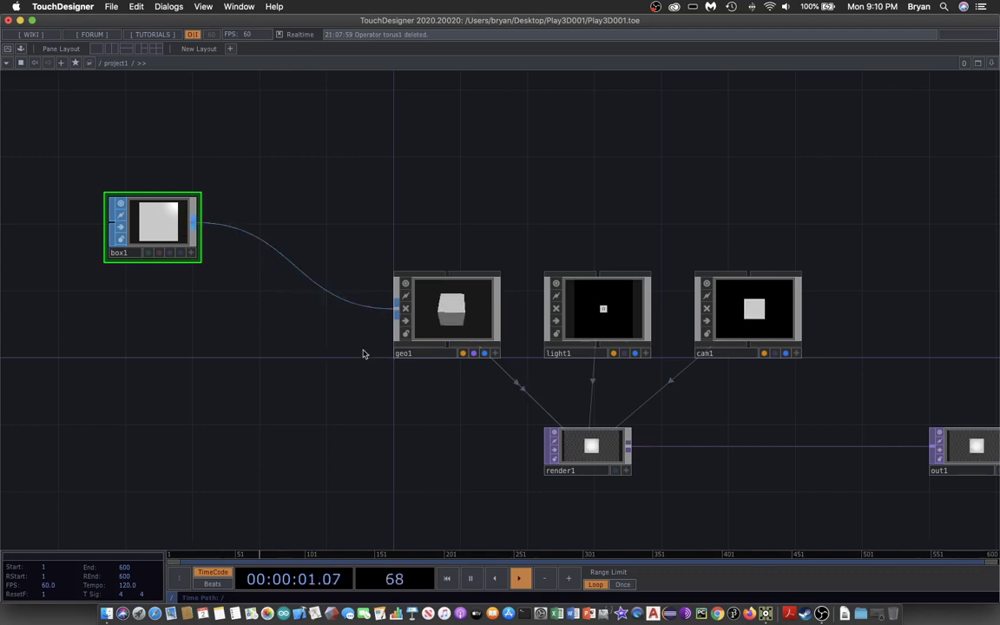
{"action": "left_click_drag", "start_coordinate": [408, 300], "coordinate": [429, 324]}
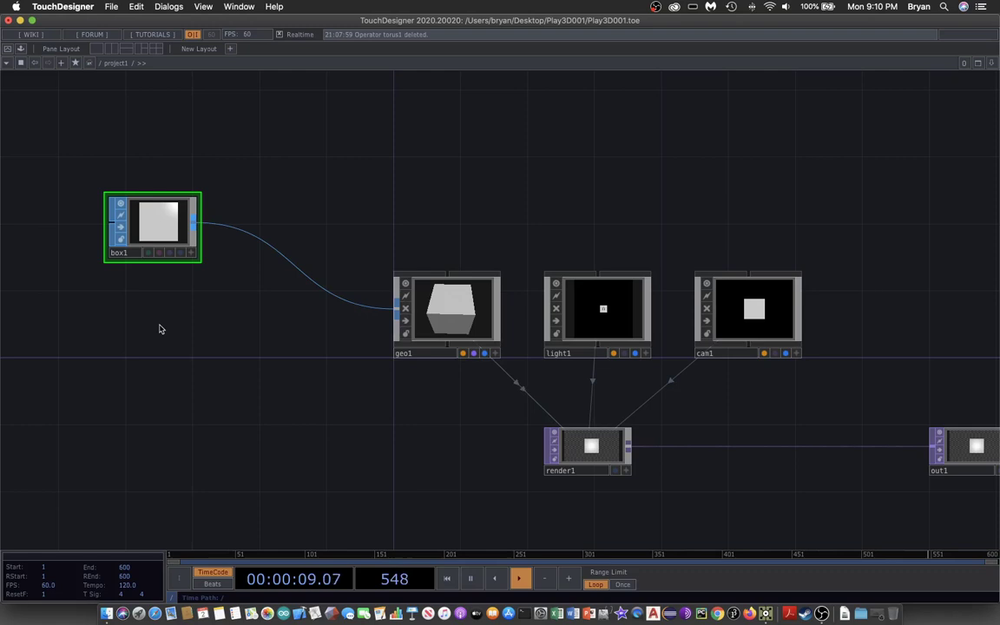
- Open box1 in its own viewer, rotate the cube to inspect it, and close the viewer
{"action": "right_click", "coordinate": [147, 223]}
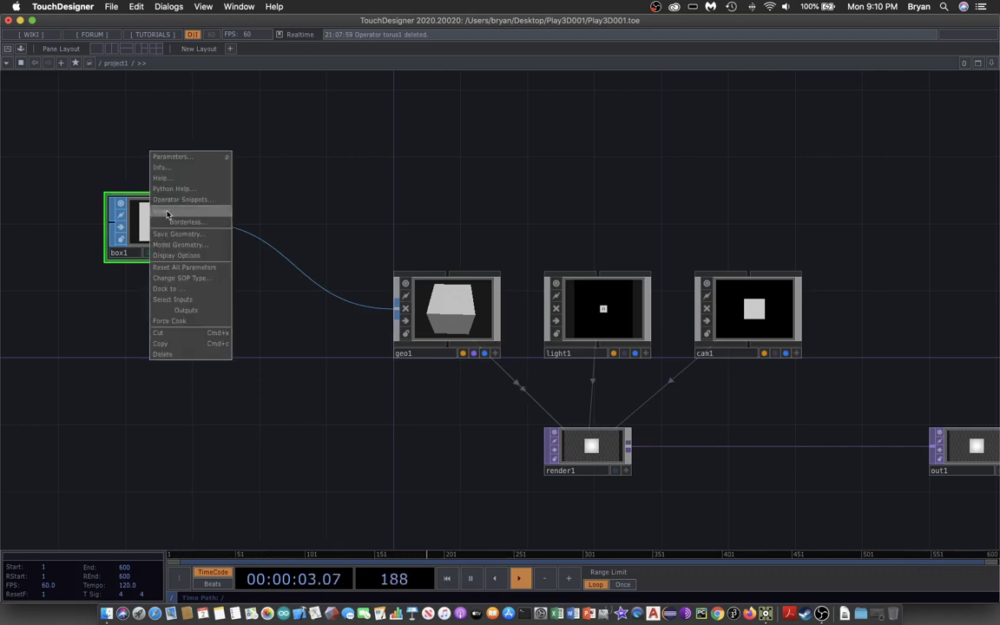
{"action": "left_click", "coordinate": [161, 215]}
{"action": "left_click_drag", "start_coordinate": [168, 208], "coordinate": [189, 246]}
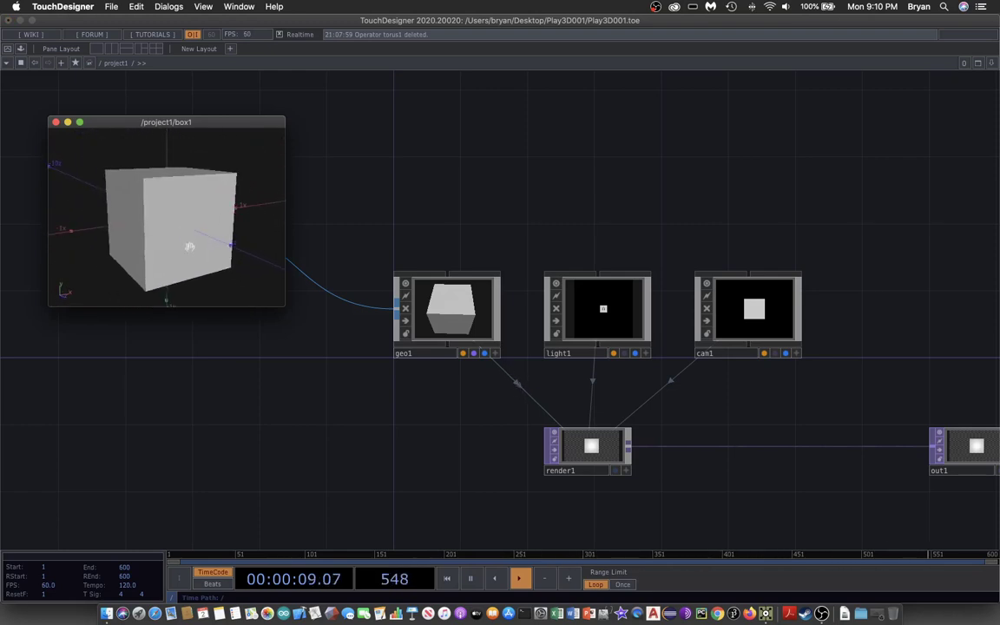
{"action": "left_click", "coordinate": [55, 122]}
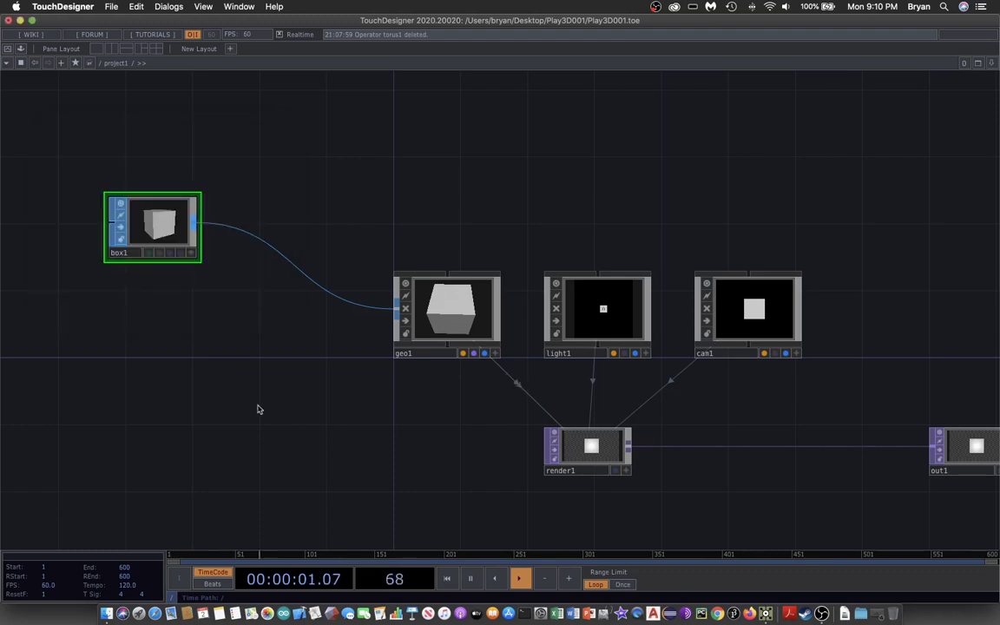
- Save the project as Play3D001.1.toe
{"action": "left_click_drag", "start_coordinate": [392, 473], "coordinate": [325, 422]}
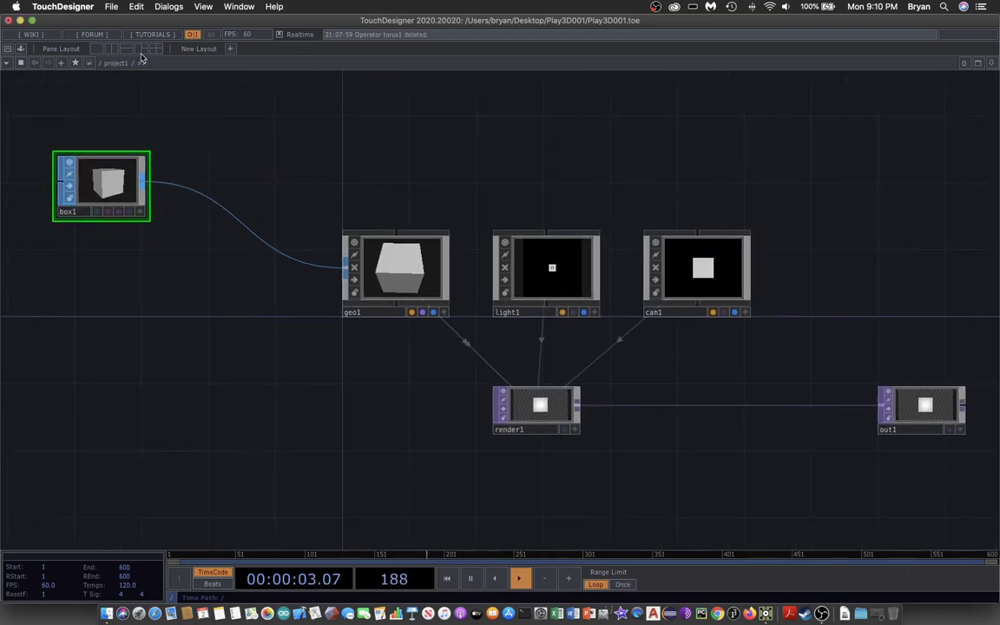
{"action": "left_click", "coordinate": [111, 6]}
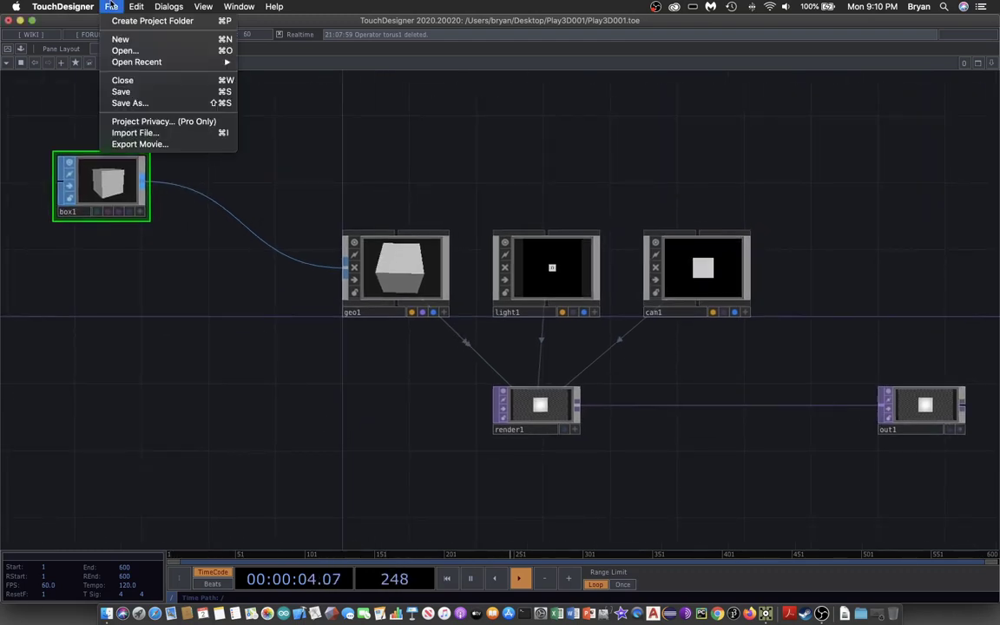
{"action": "left_click", "coordinate": [121, 92]}
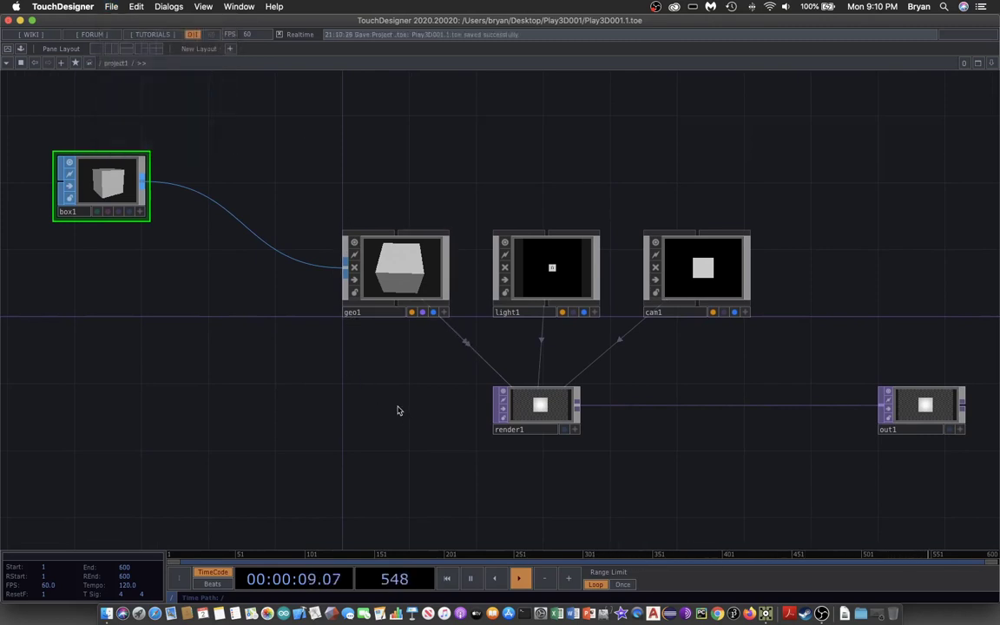
{"action": "scroll", "coordinate": [617, 439], "scroll_direction": "down", "scroll_amount": 3}
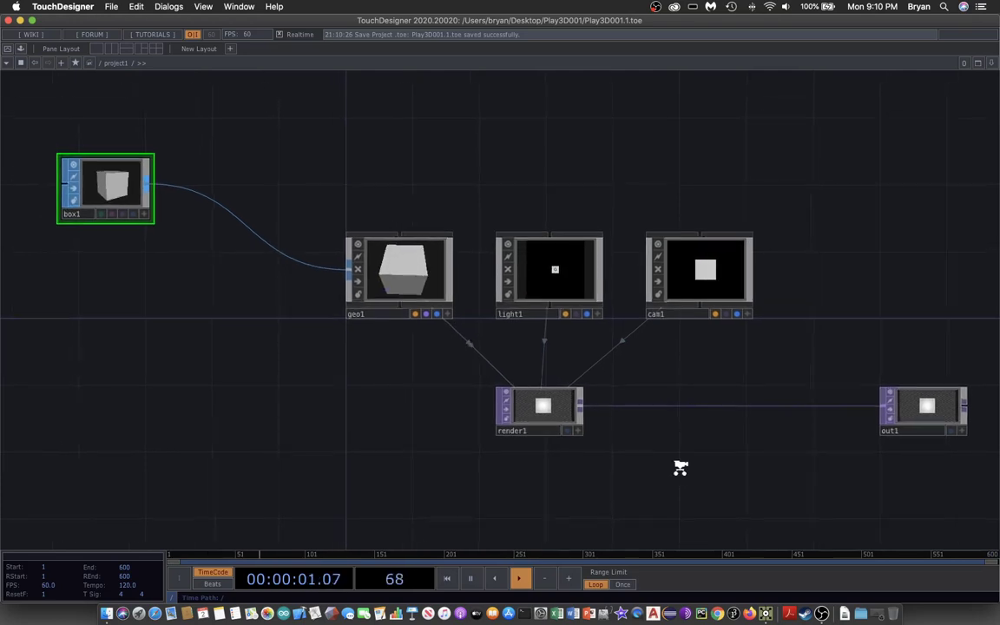
{"action": "left_click_drag", "start_coordinate": [691, 477], "coordinate": [595, 396]}
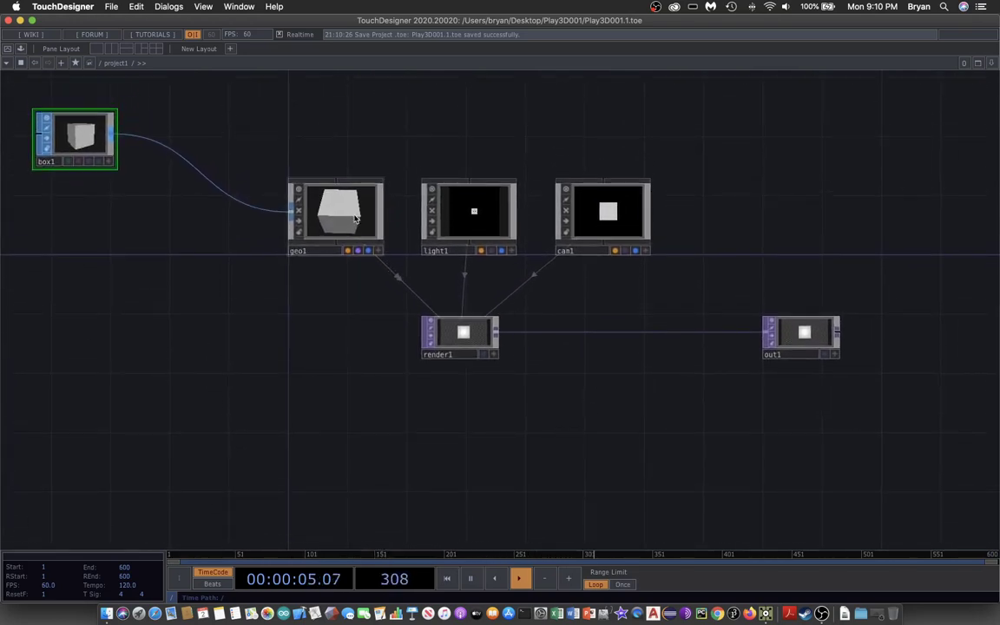
{"action": "left_click", "coordinate": [476, 339]}
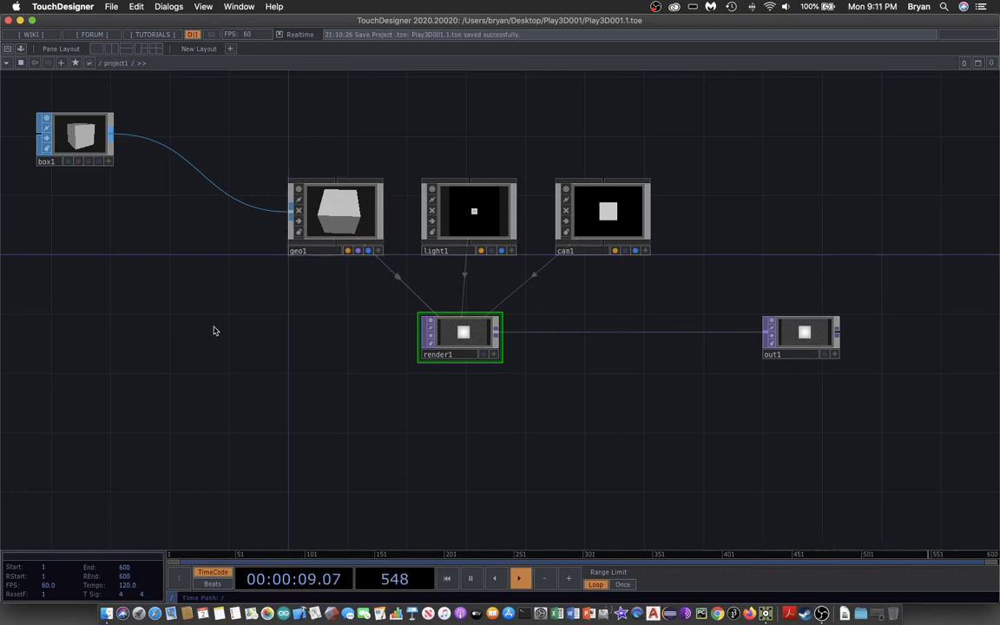
{"action": "scroll", "coordinate": [238, 377], "scroll_direction": "down", "scroll_amount": 2}
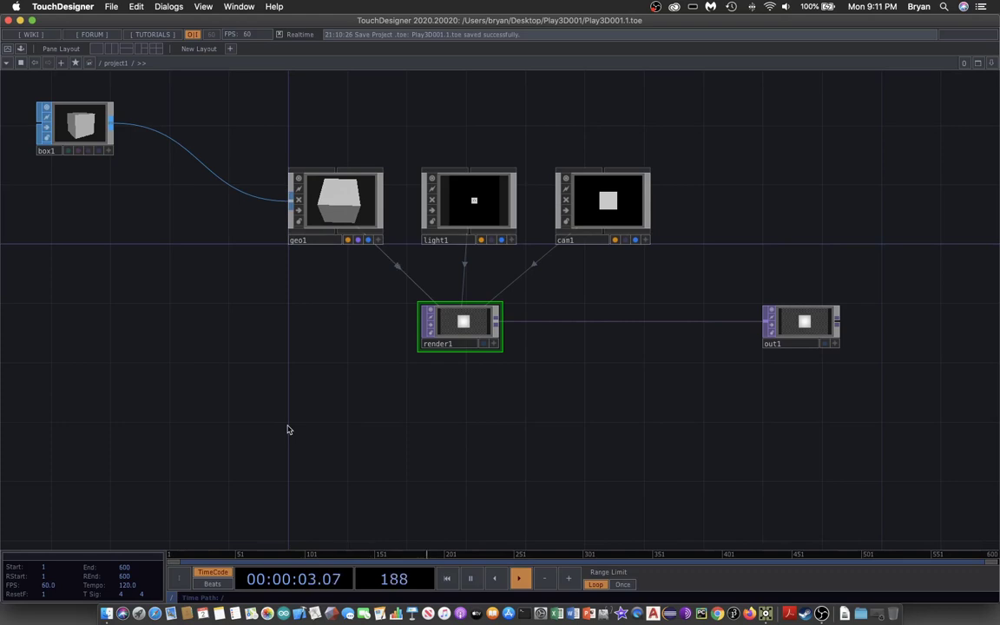
- Pick the Phong material from the MAT operators in the OP Create Dialog
{"action": "key", "text": "Tab"}
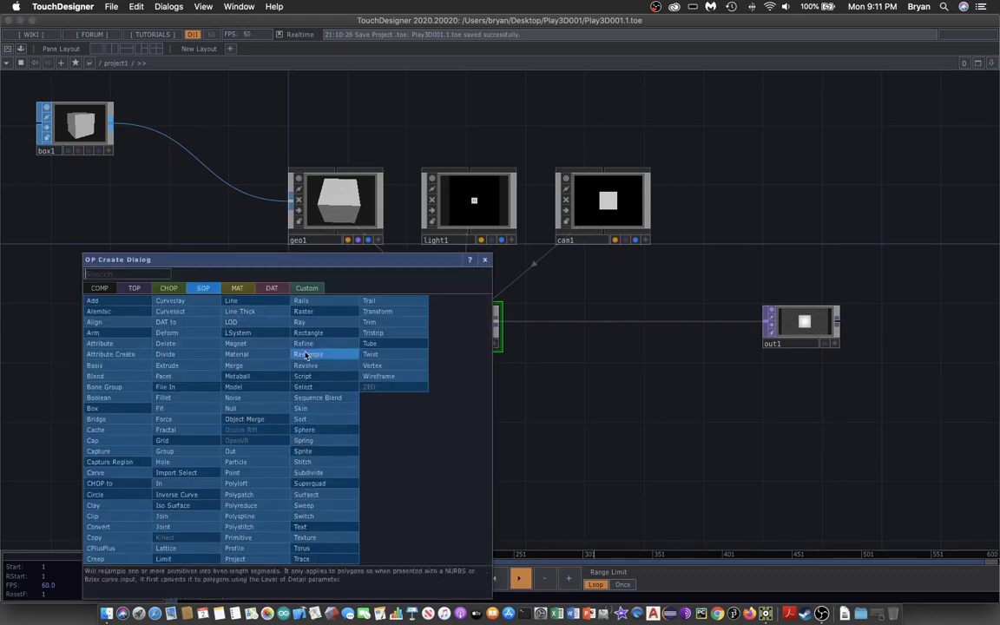
{"action": "left_click_drag", "start_coordinate": [334, 257], "coordinate": [761, 132]}
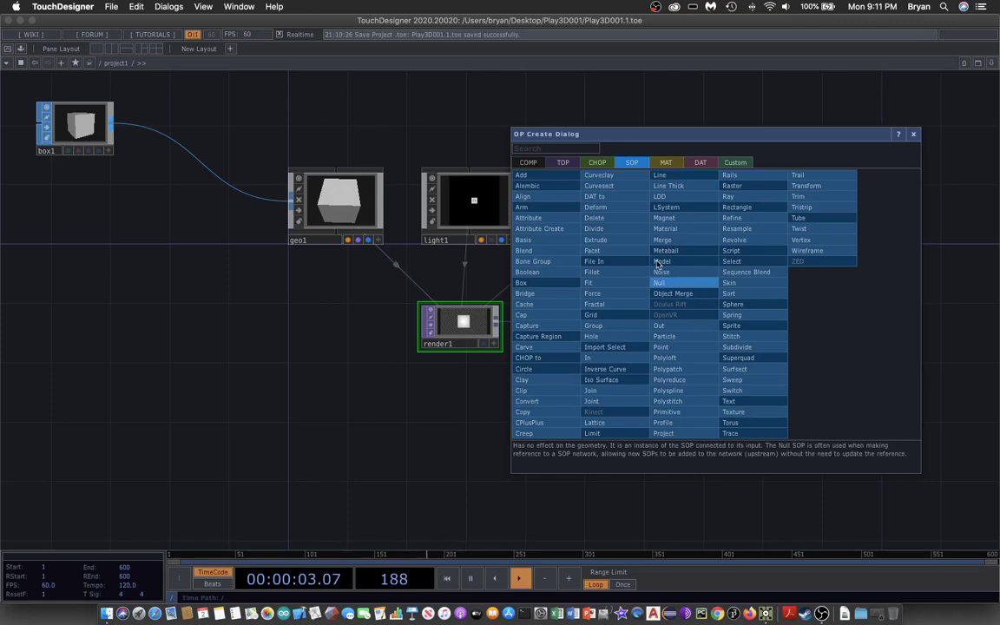
{"action": "left_click", "coordinate": [666, 163]}
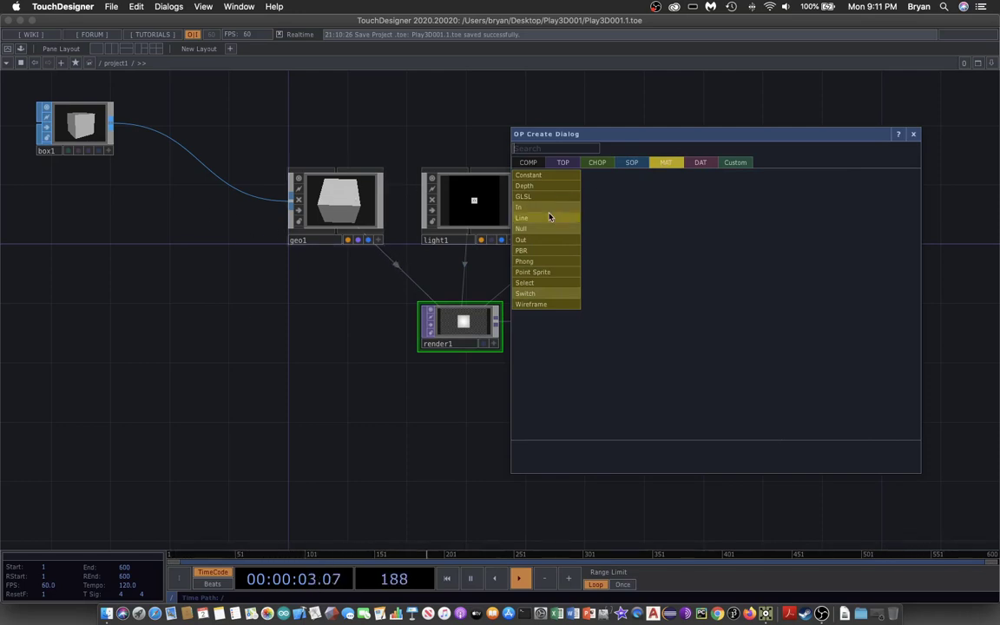
{"action": "left_click", "coordinate": [553, 264]}
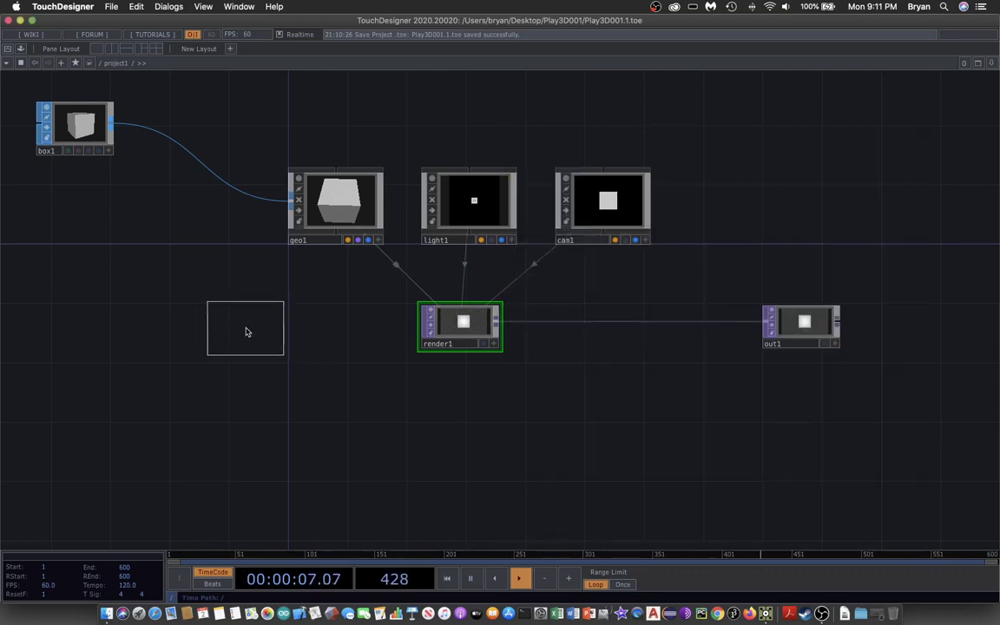
- Place phong1 left of render1 and assign it as geo1's Material
{"action": "left_click", "coordinate": [245, 328]}
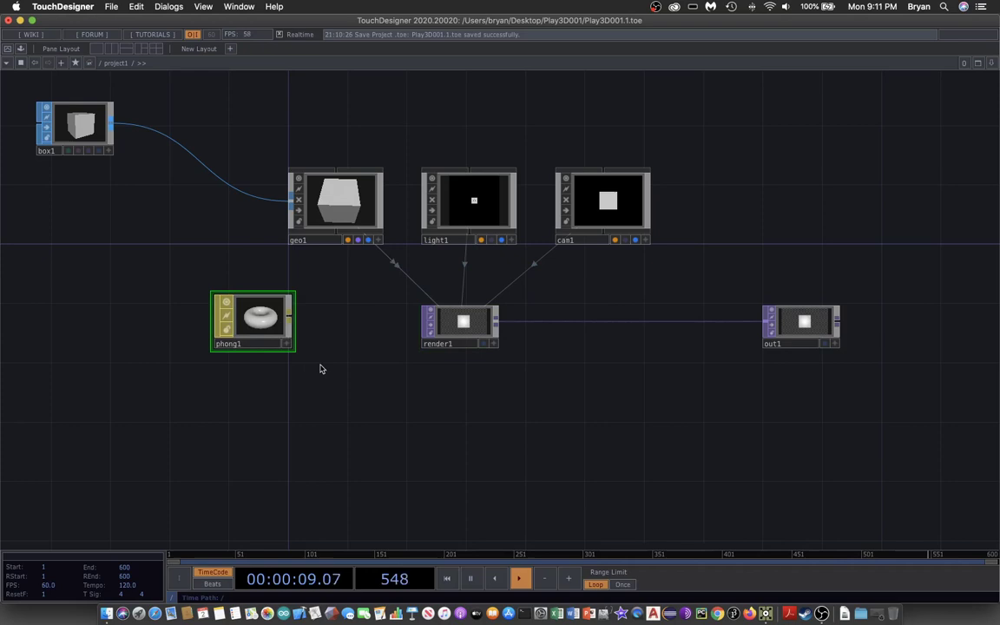
{"action": "left_click", "coordinate": [338, 208]}
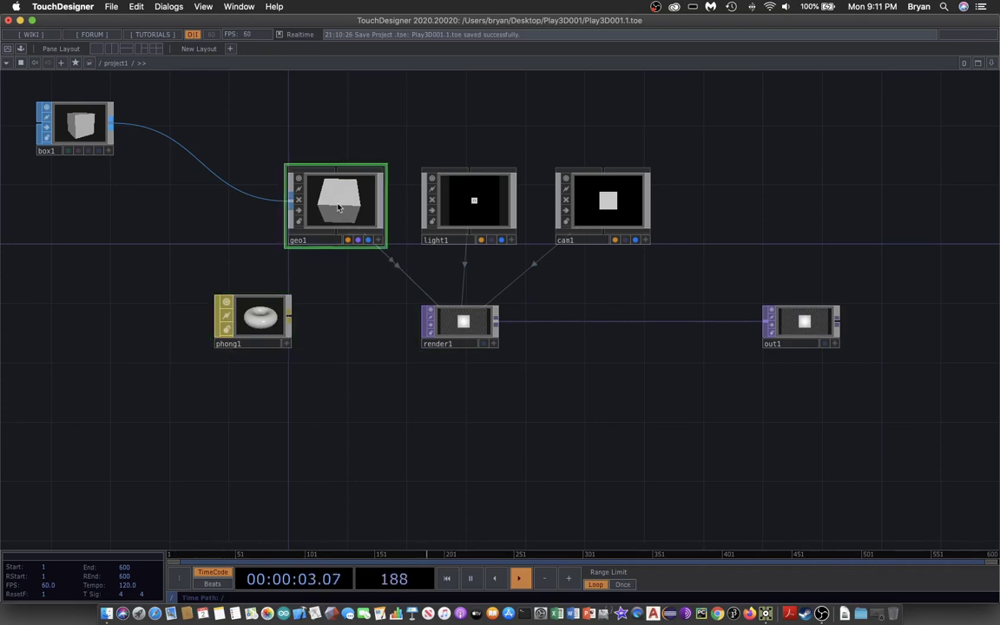
{"action": "key", "text": "p"}
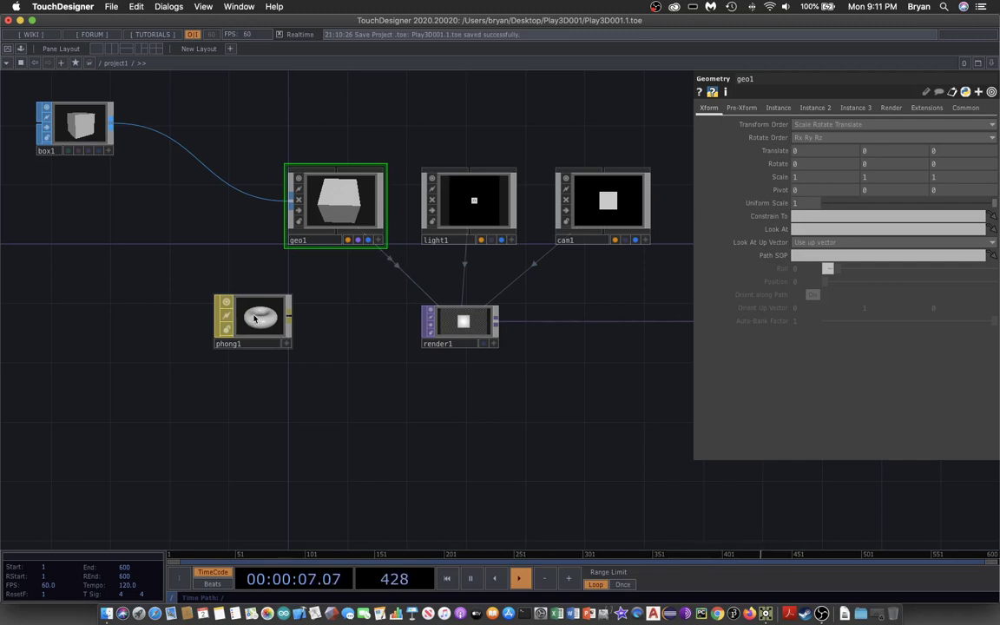
{"action": "left_click", "coordinate": [892, 108]}
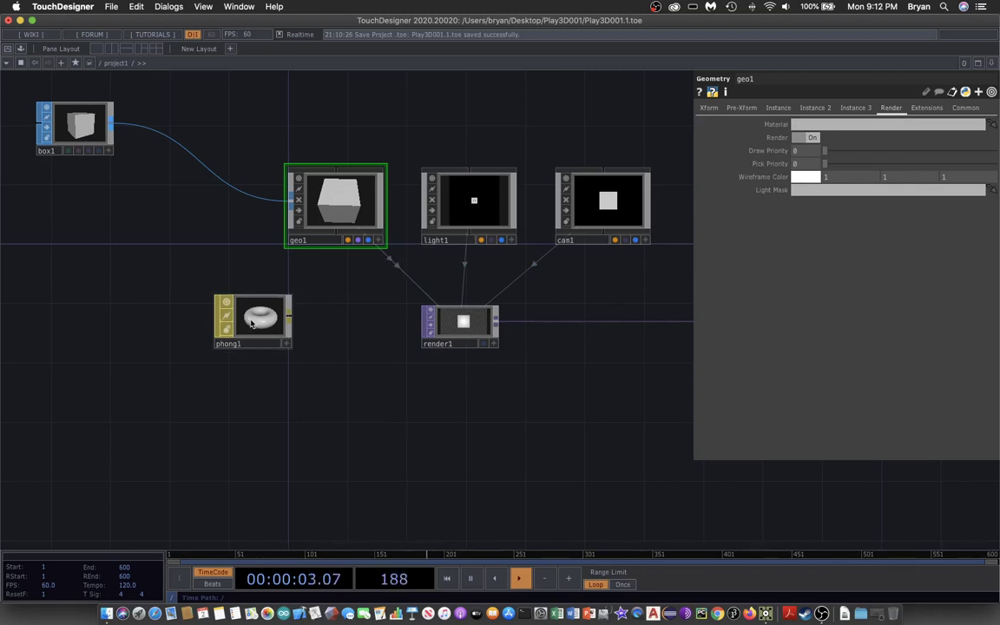
{"action": "left_click_drag", "start_coordinate": [244, 314], "coordinate": [819, 126]}
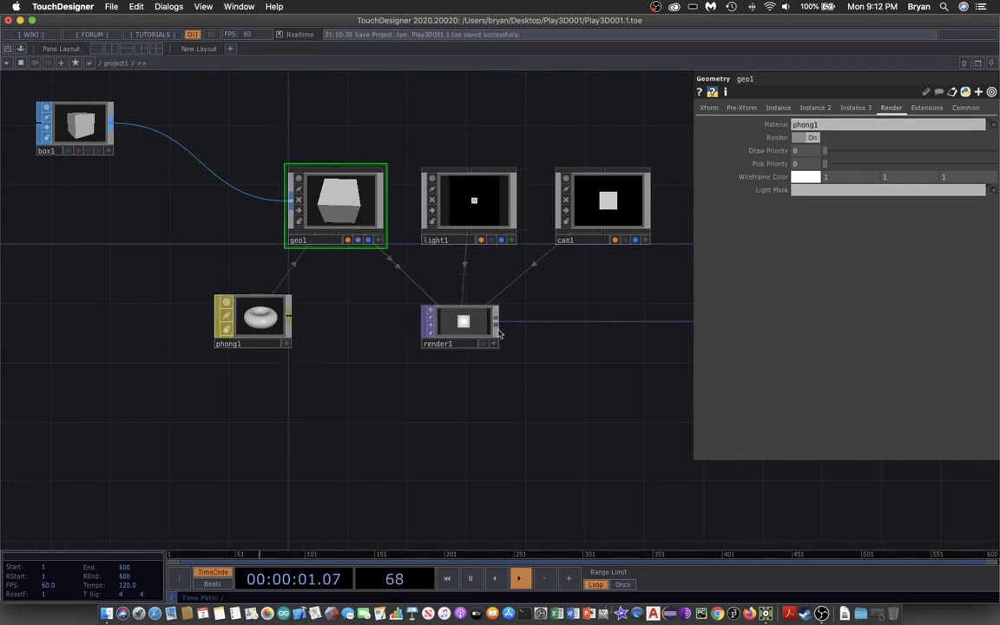
{"action": "left_click_drag", "start_coordinate": [565, 329], "coordinate": [573, 386]}
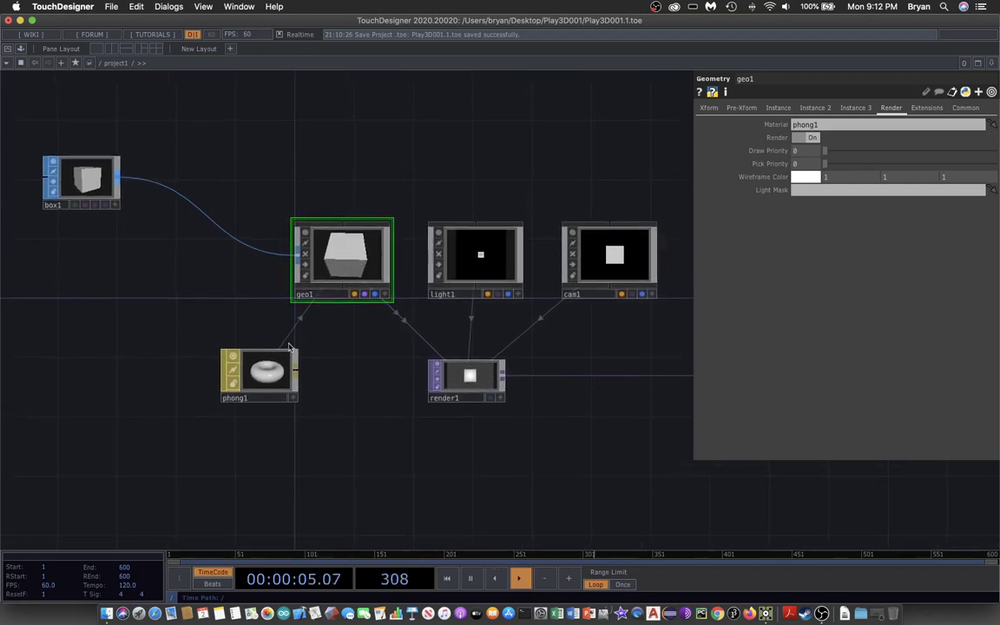
- Set phong1's Diffuse colour to yellow (0.91372, 1, 0)
{"action": "left_click", "coordinate": [257, 374]}
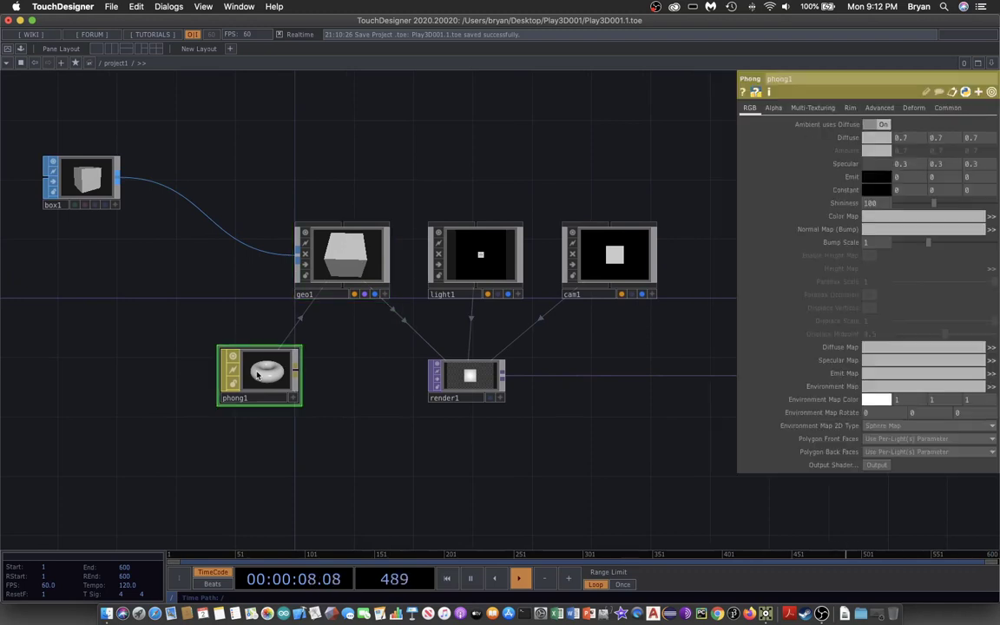
{"action": "left_click", "coordinate": [875, 139]}
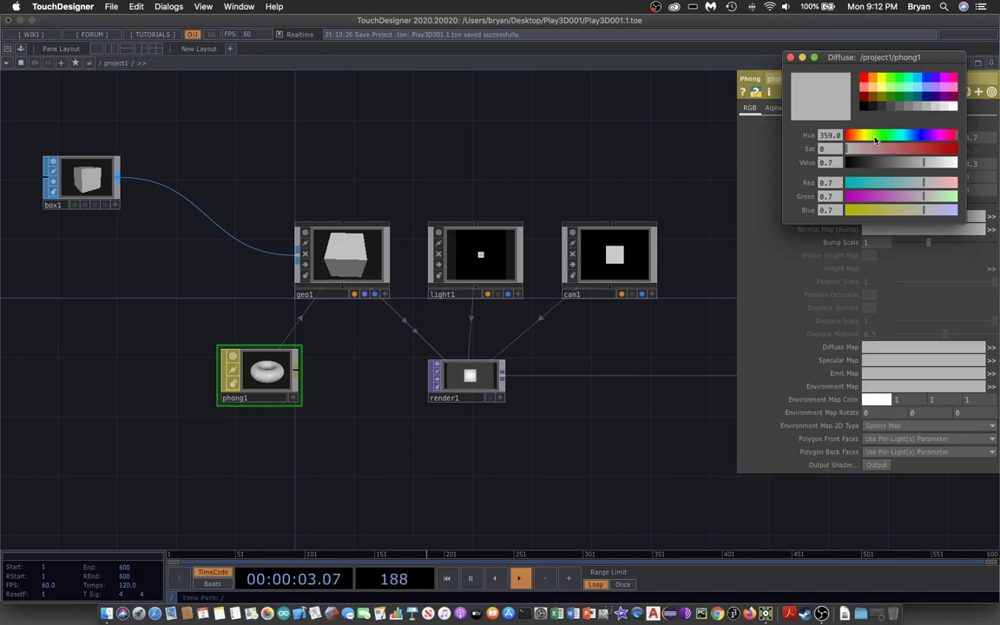
{"action": "left_click", "coordinate": [883, 82]}
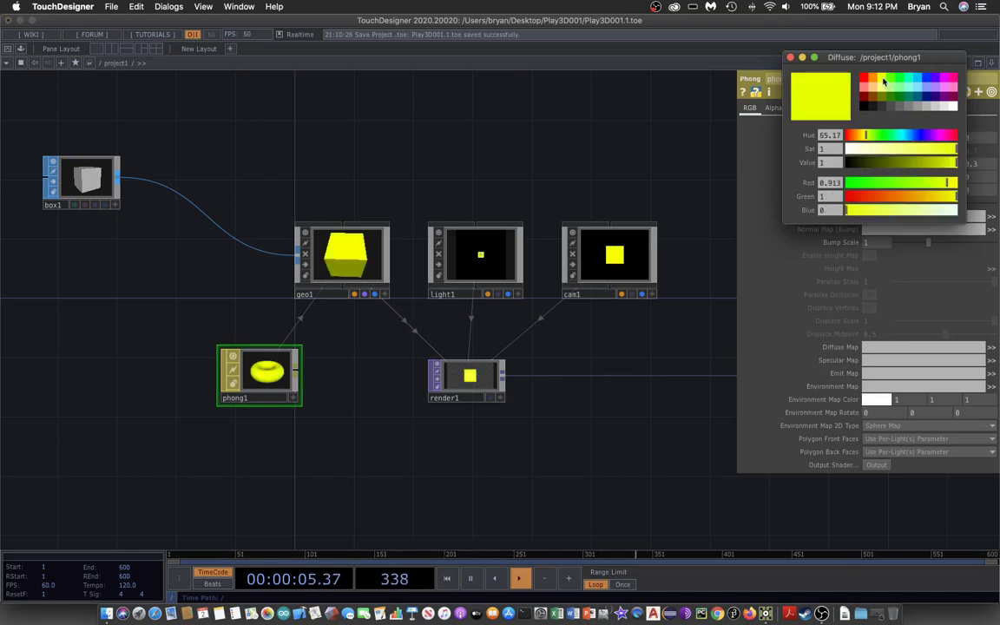
{"action": "left_click", "coordinate": [790, 58]}
{"action": "scroll", "coordinate": [598, 377], "scroll_direction": "down", "scroll_amount": 3}
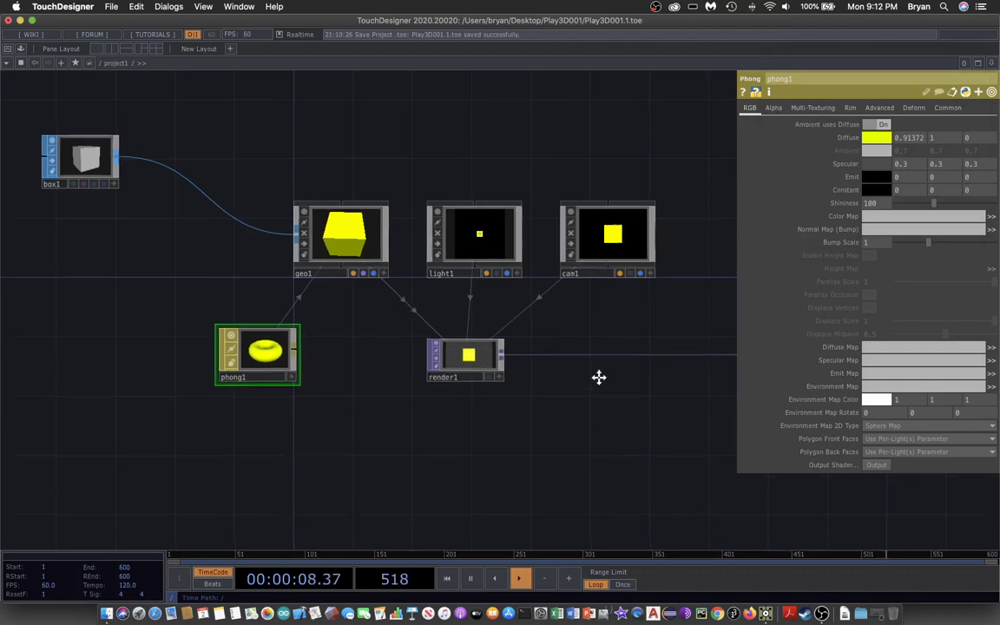
{"action": "left_click", "coordinate": [347, 207]}
{"action": "right_click", "coordinate": [347, 206]}
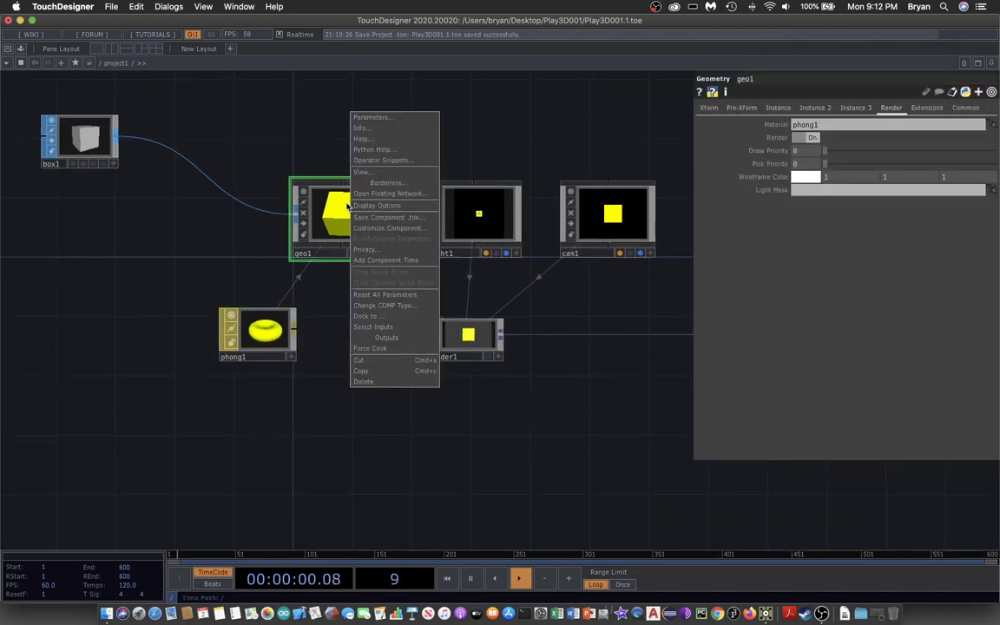
{"action": "left_click", "coordinate": [379, 157]}
{"action": "mouse_move", "coordinate": [381, 199]}
{"action": "left_mouse_down"}
{"action": "mouse_move", "coordinate": [369, 177]}
{"action": "mouse_move", "coordinate": [398, 179]}
{"action": "mouse_move", "coordinate": [395, 195]}
{"action": "left_mouse_up"}
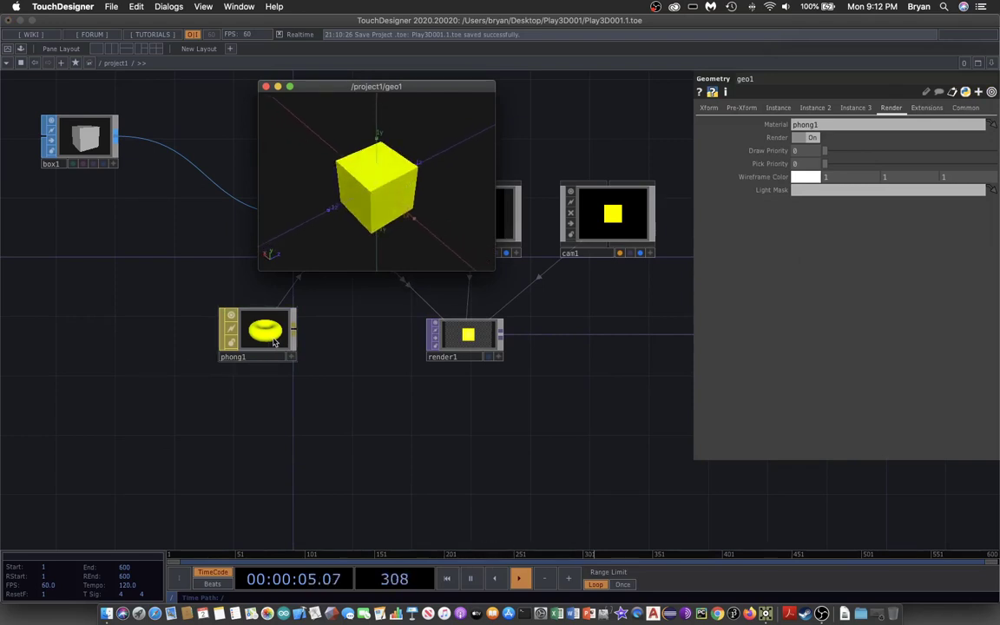
{"action": "left_click", "coordinate": [265, 86]}
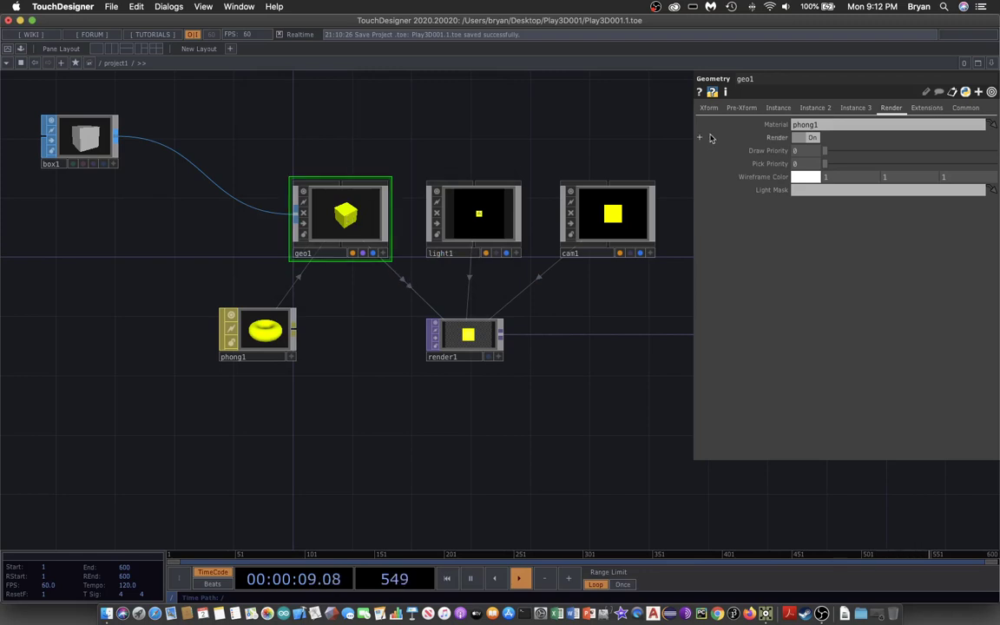
- Set geo1's Rotate X to 25 and Rotate Y to 45
{"action": "left_click", "coordinate": [709, 108]}
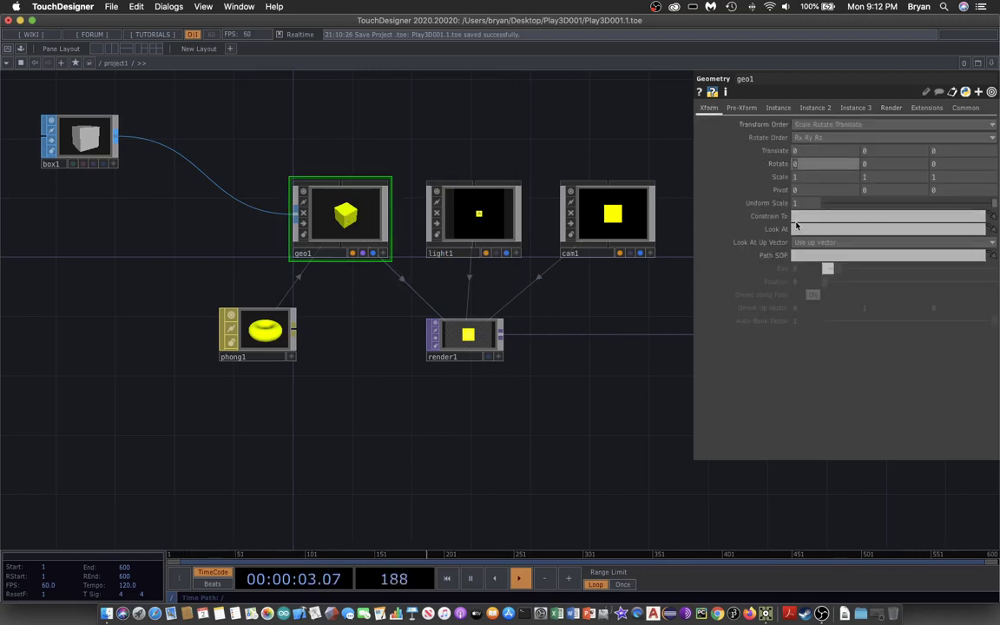
{"action": "type", "text": "5"}
{"action": "key", "text": "Tab"}
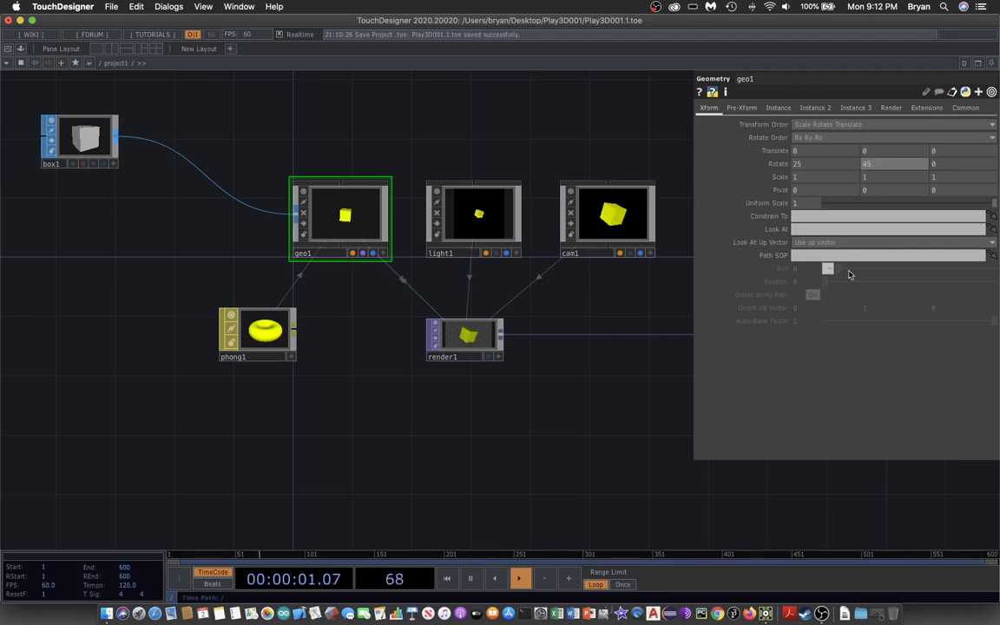
{"action": "key", "text": "Return"}
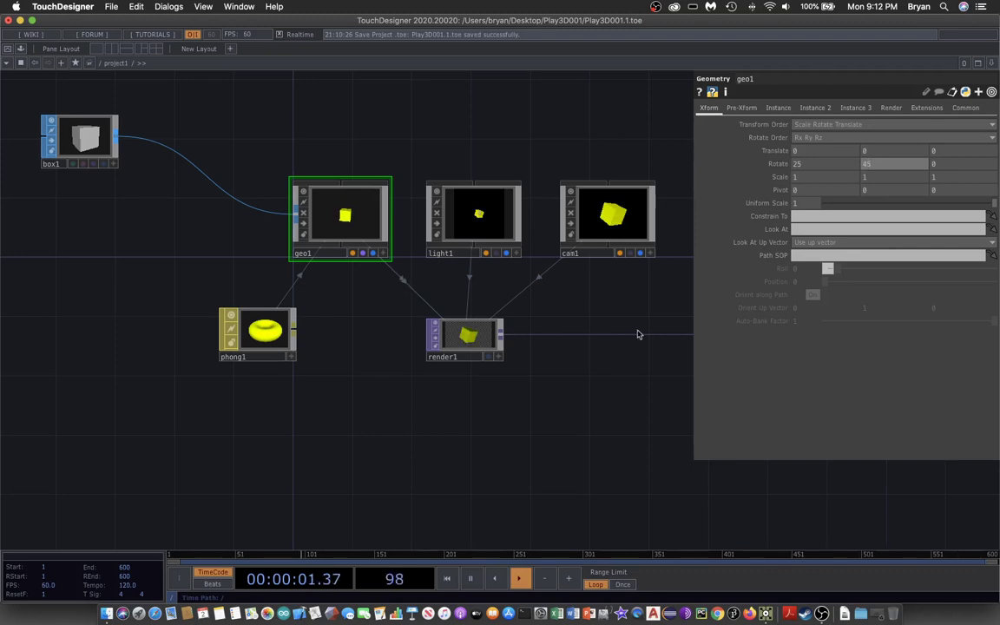
- Preview the tilted cube by toggling render1's display flag on, then off
{"action": "left_click", "coordinate": [489, 356]}
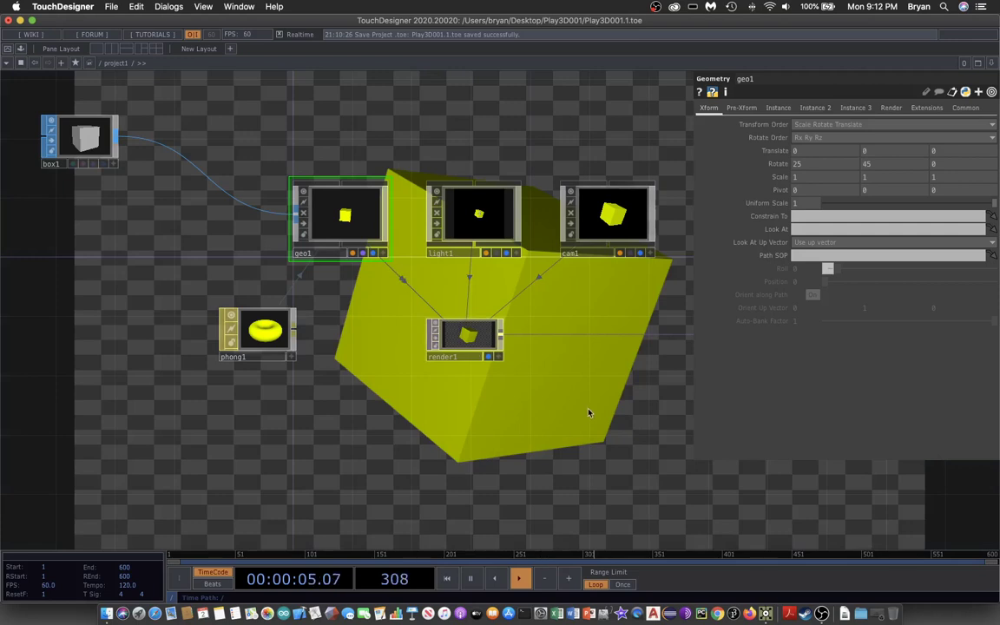
{"action": "left_click_drag", "start_coordinate": [586, 408], "coordinate": [441, 441]}
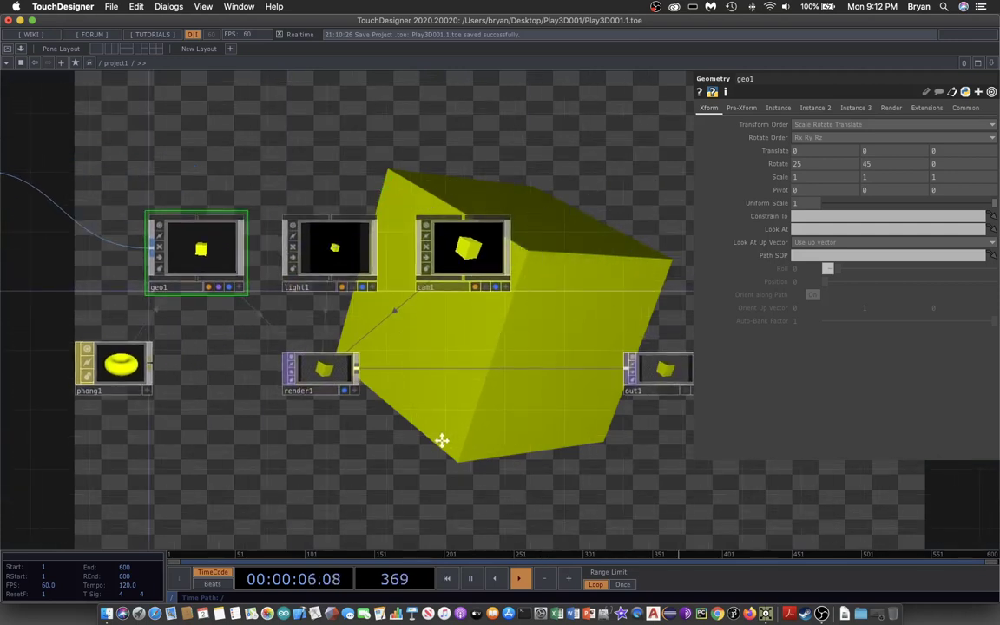
{"action": "left_click", "coordinate": [345, 392]}
{"action": "scroll", "coordinate": [176, 446], "scroll_direction": "left", "scroll_amount": 5}
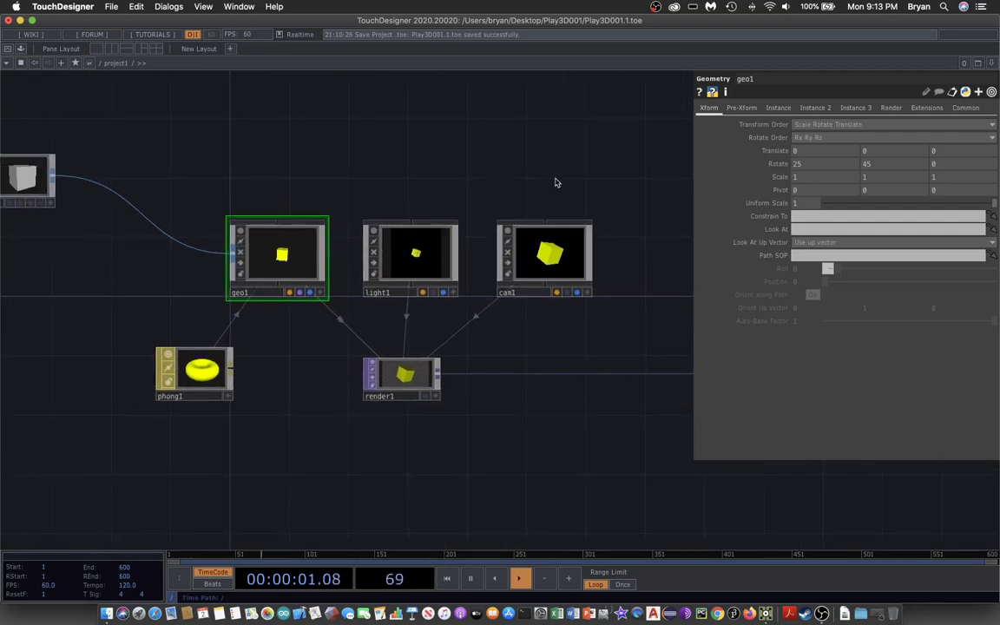
- Change cam1's Translate Z from 5 to 3 to move the camera closer
{"action": "left_click", "coordinate": [553, 251]}
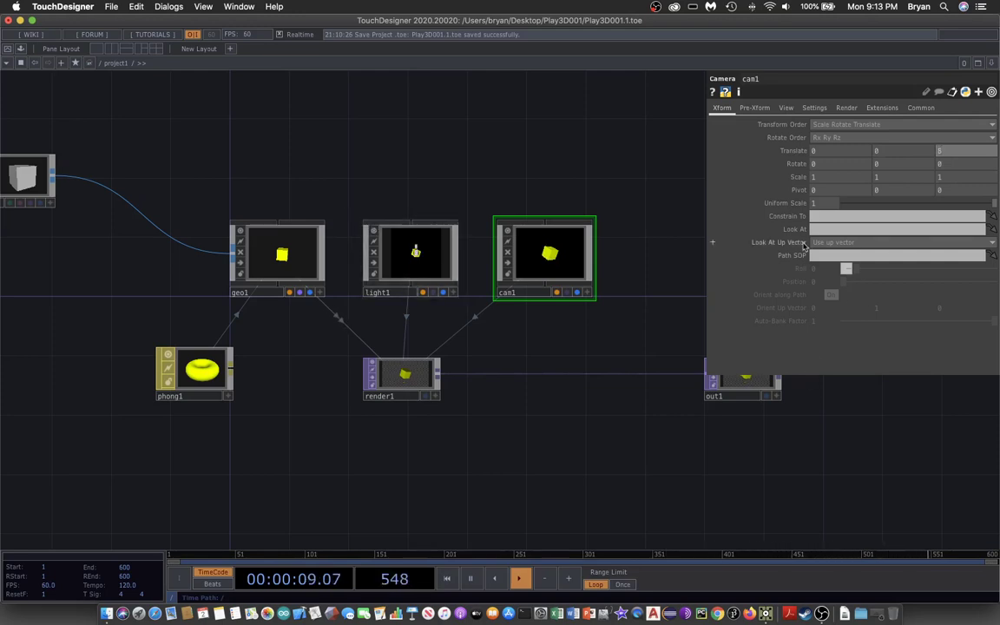
{"action": "left_click", "coordinate": [938, 152]}
{"action": "type", "text": "8"}
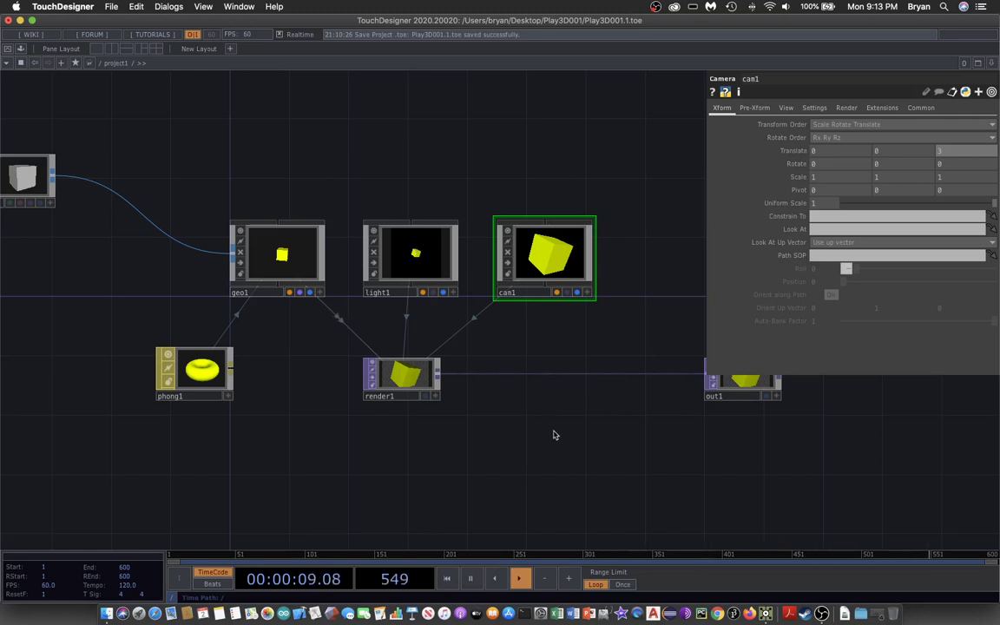
{"action": "left_click_drag", "start_coordinate": [557, 434], "coordinate": [568, 447]}
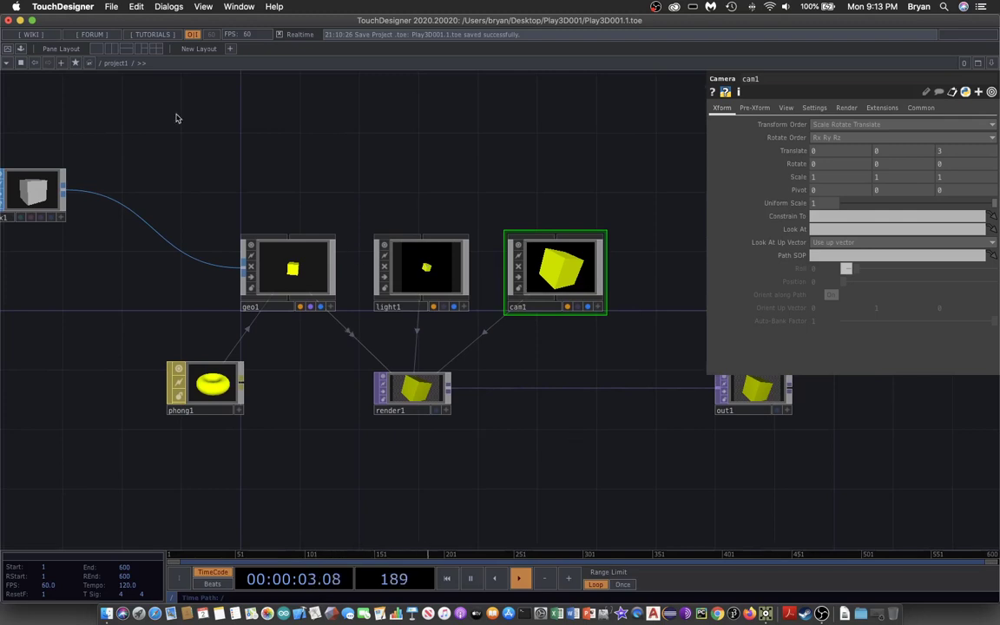
- Set the root perform window to Fill opening size with Borders off, and save as Play3D001.2.toe
{"action": "left_click", "coordinate": [96, 63]}
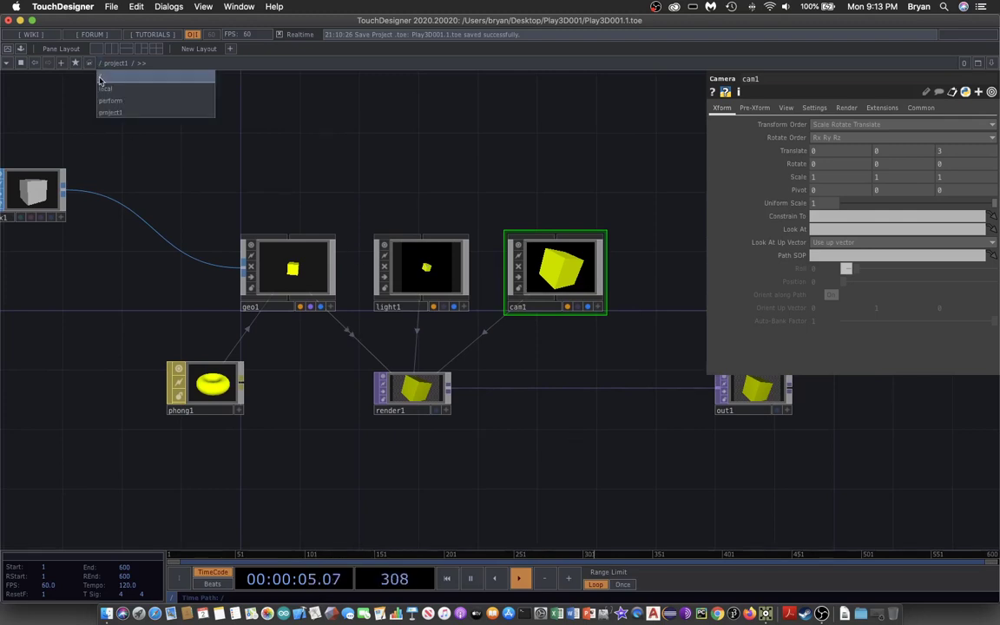
{"action": "left_click", "coordinate": [99, 78]}
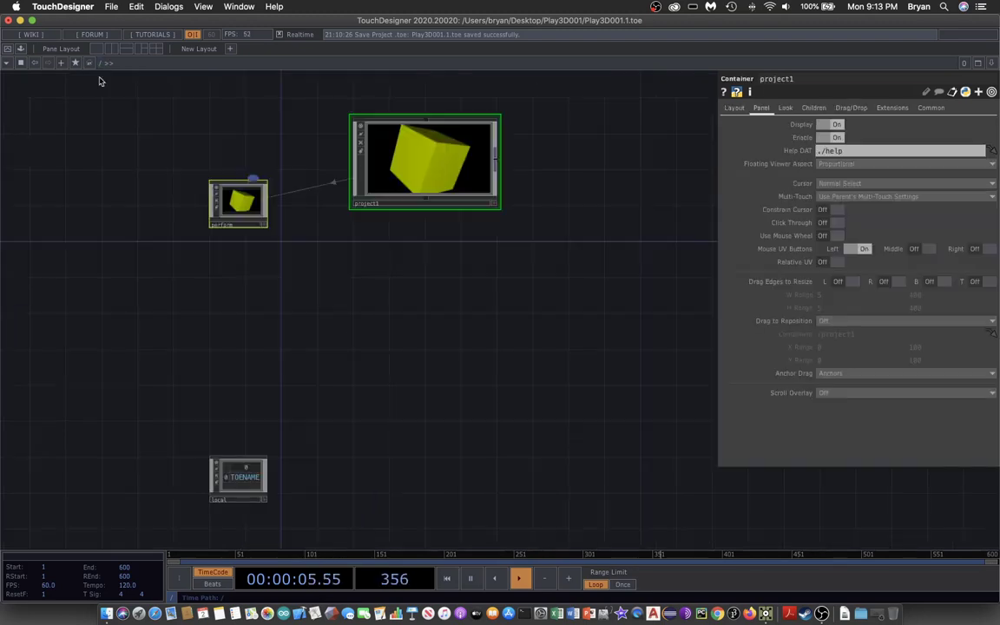
{"action": "left_click", "coordinate": [229, 195]}
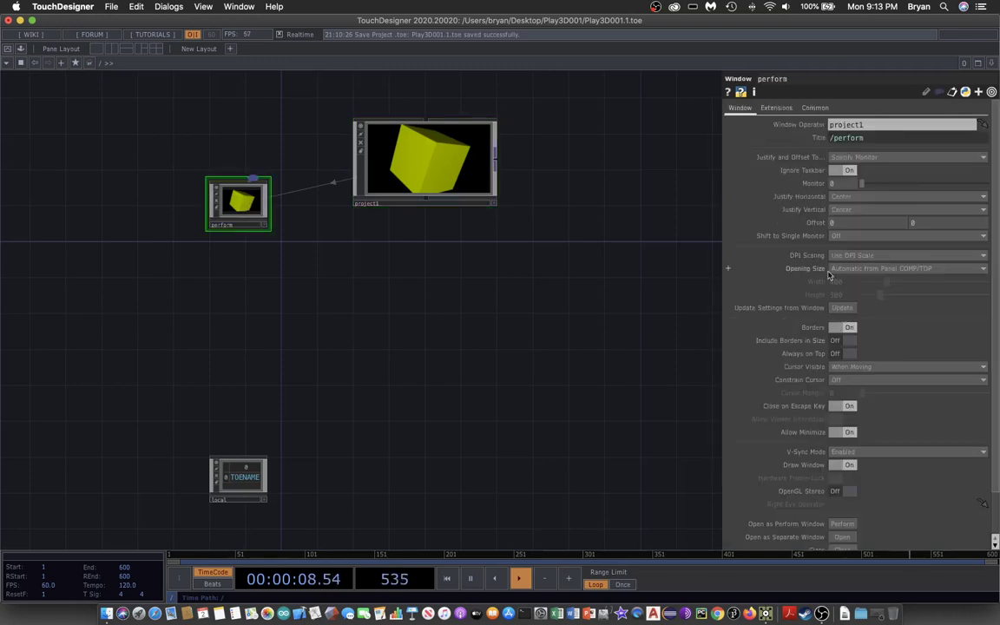
{"action": "left_click", "coordinate": [886, 272]}
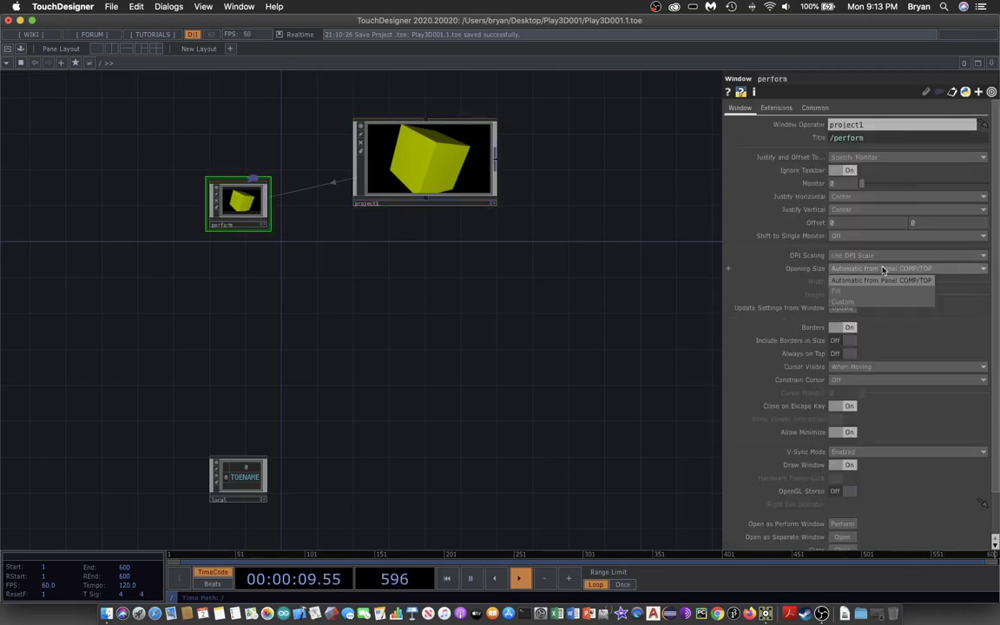
{"action": "left_click", "coordinate": [835, 295]}
{"action": "left_click", "coordinate": [840, 328]}
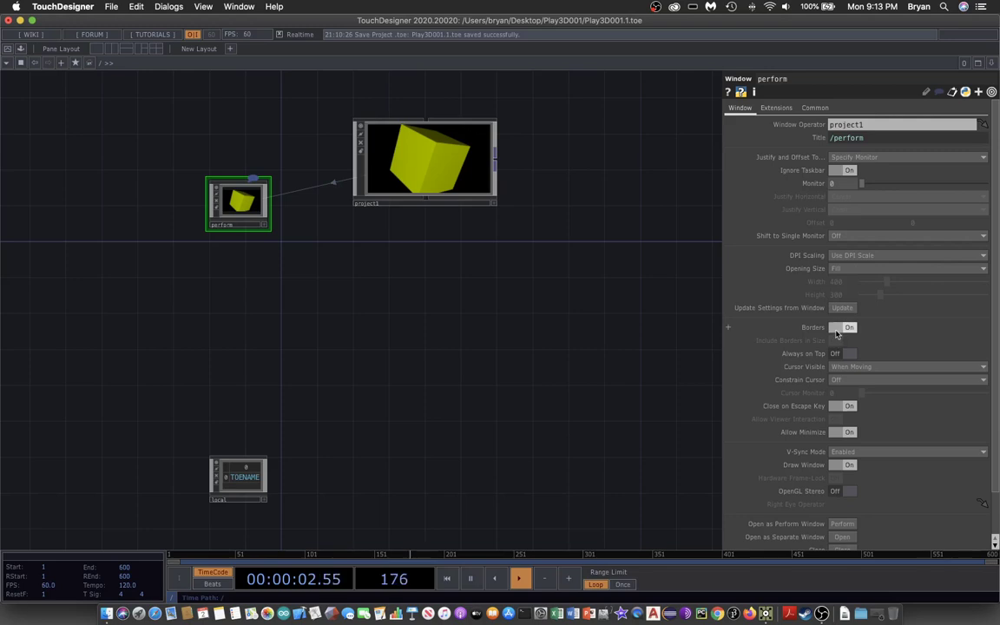
{"action": "left_click", "coordinate": [111, 6]}
{"action": "left_click", "coordinate": [108, 90]}
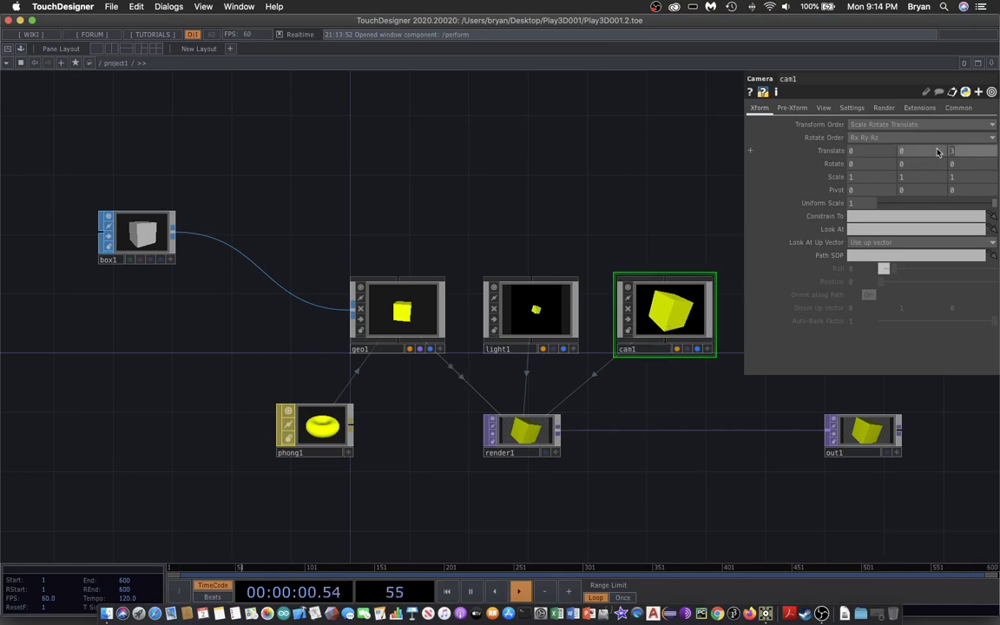
- Set cam1's Translate Z to 4 and save the project as Play3D001.3.toe
{"action": "left_click_drag", "start_coordinate": [937, 152], "coordinate": [769, 368]}
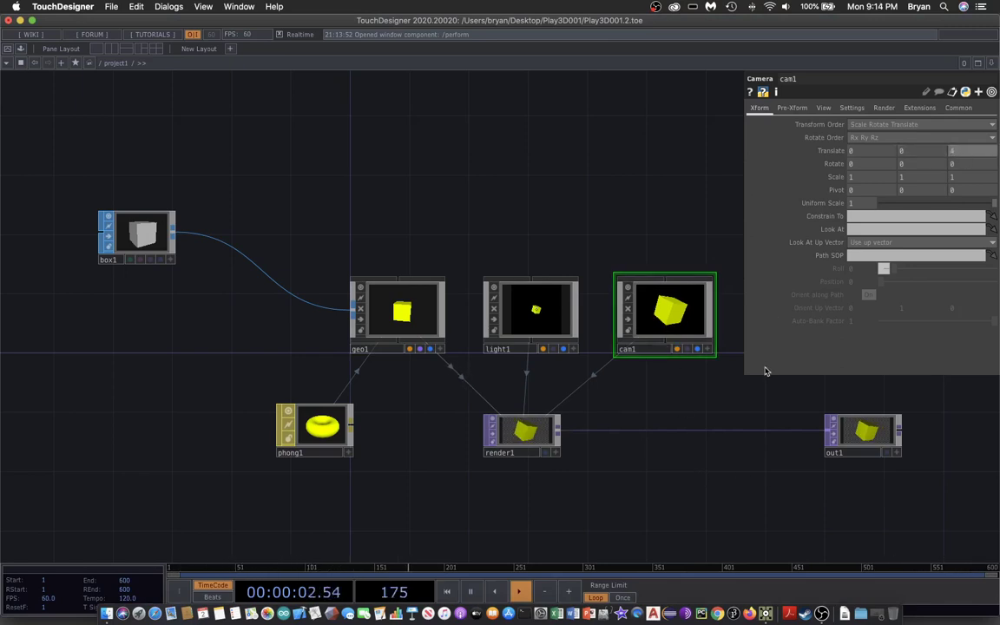
{"action": "left_click", "coordinate": [108, 6]}
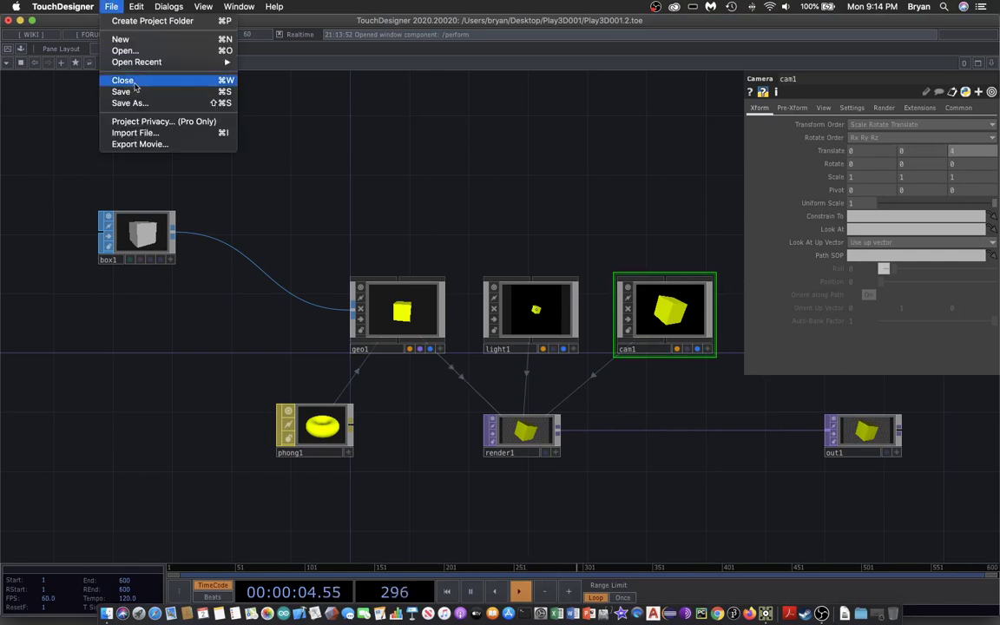
{"action": "left_click", "coordinate": [121, 91]}
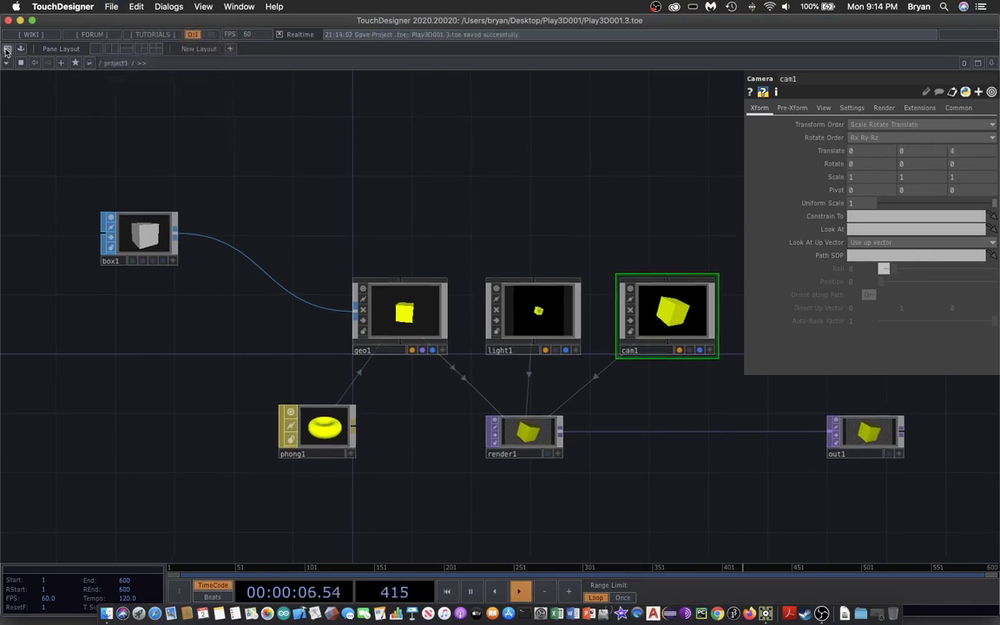